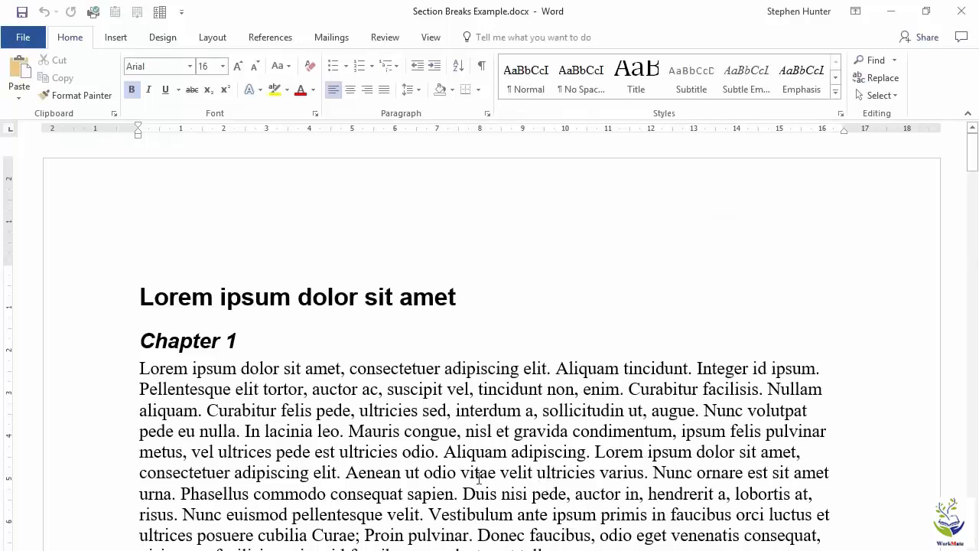
Try a page break directly before the Chapter 1 heading and undo it
{"action": "left_click", "coordinate": [132, 342]}
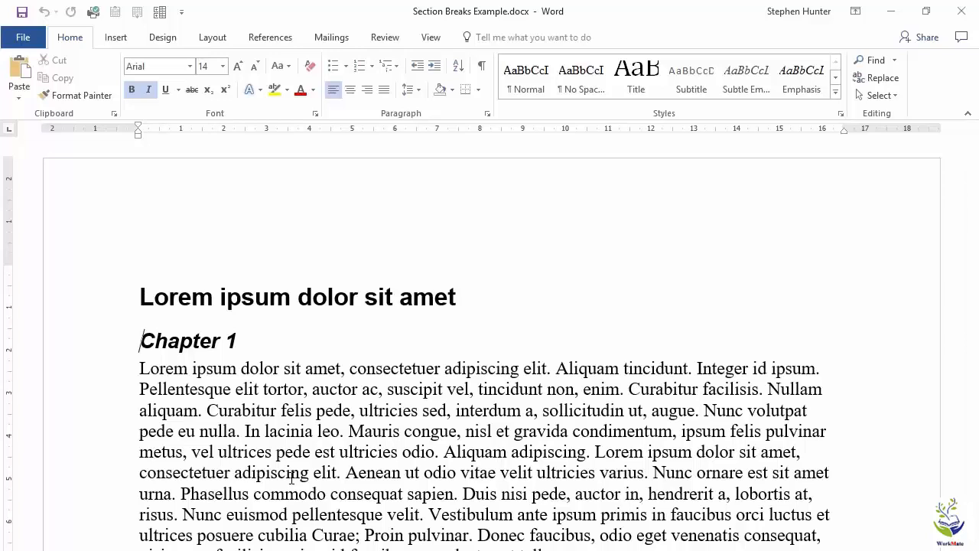
{"action": "key", "text": "ctrl+Return"}
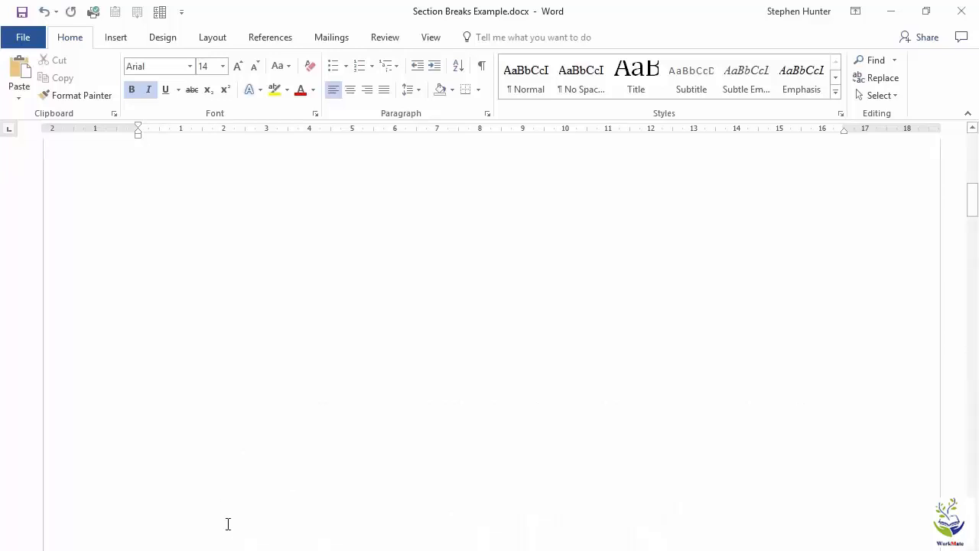
{"action": "scroll", "coordinate": [227, 525], "scroll_direction": "down", "scroll_amount": 6}
{"action": "left_click", "coordinate": [258, 367]}
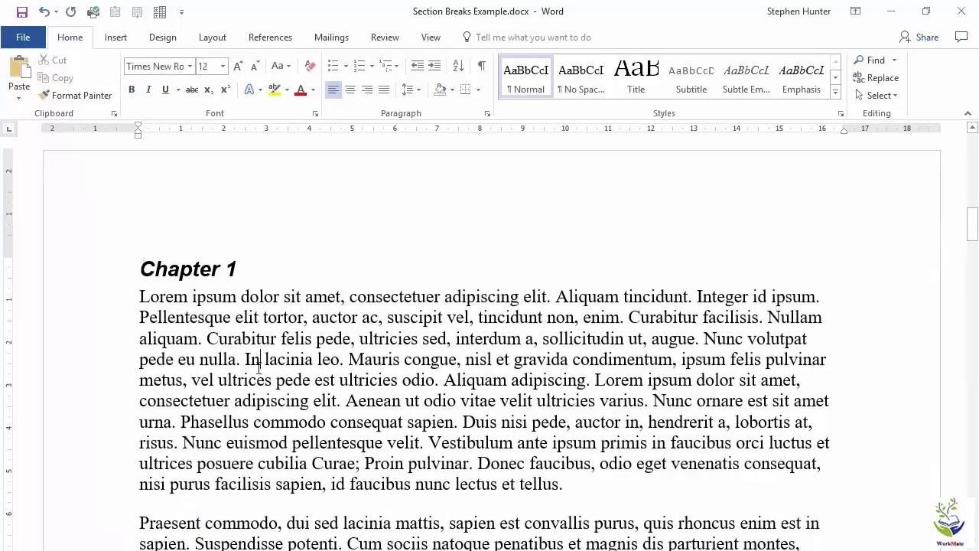
{"action": "scroll", "coordinate": [259, 367], "scroll_direction": "up", "scroll_amount": 4}
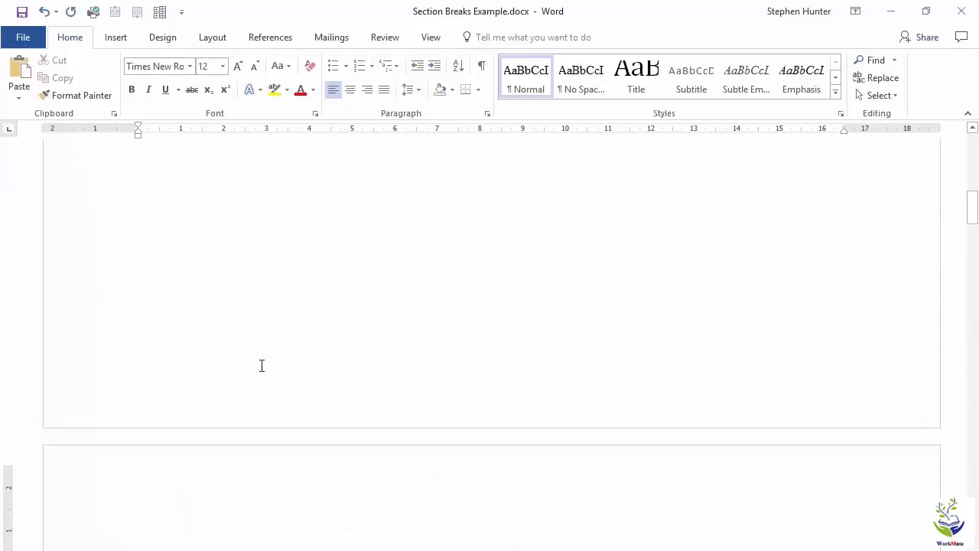
{"action": "left_click", "coordinate": [44, 11]}
{"action": "scroll", "coordinate": [475, 413], "scroll_direction": "up", "scroll_amount": 1}
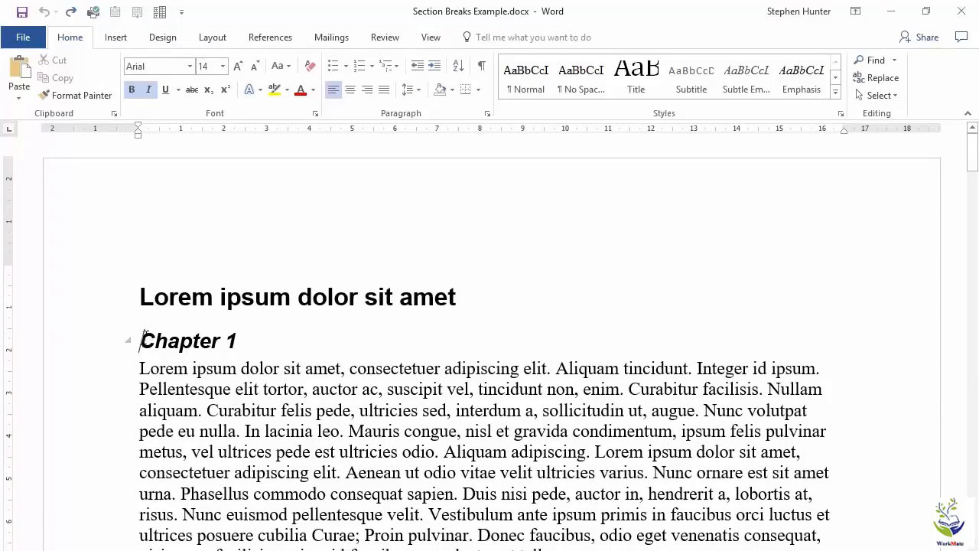
Insert a Next Page section break directly before the Chapter 1 heading
{"action": "left_click", "coordinate": [212, 38]}
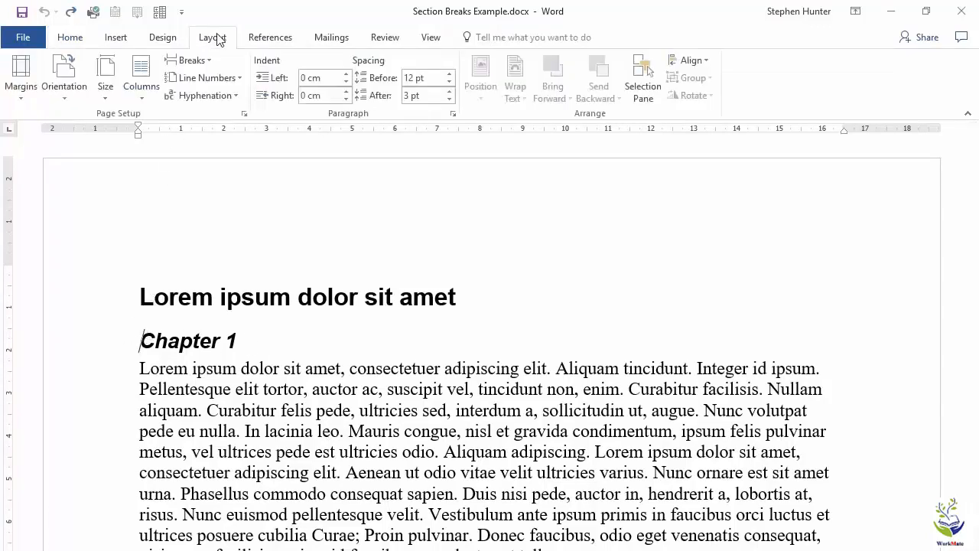
{"action": "left_click", "coordinate": [210, 60]}
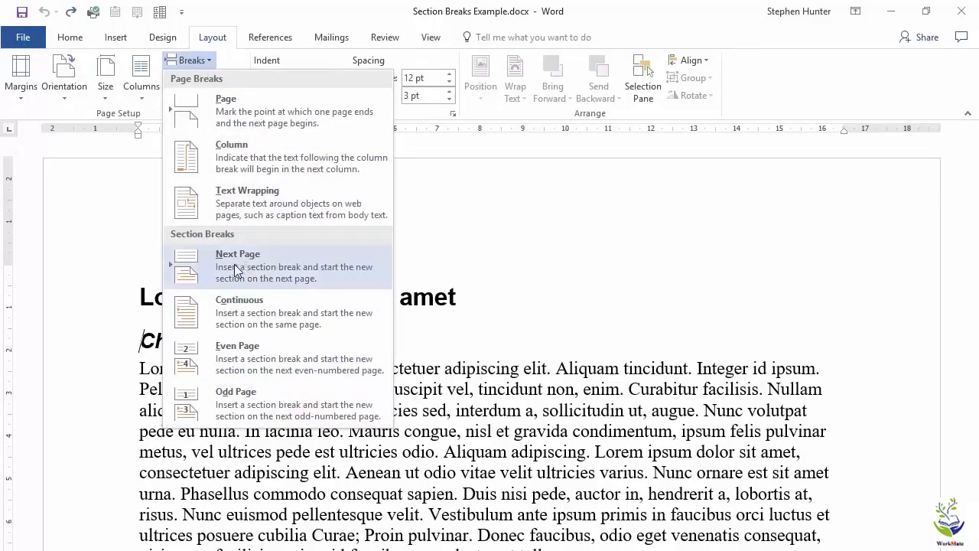
{"action": "left_click", "coordinate": [304, 270]}
{"action": "scroll", "coordinate": [304, 265], "scroll_direction": "down", "scroll_amount": 5}
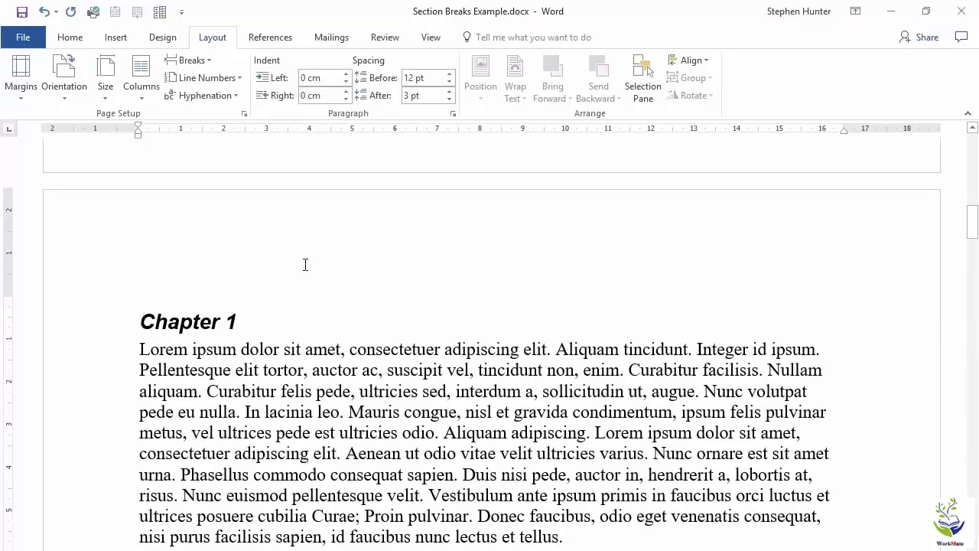
Examine the title page and the Chapter 1 page on either side of the new section break
{"action": "scroll", "coordinate": [369, 367], "scroll_direction": "up", "scroll_amount": 10}
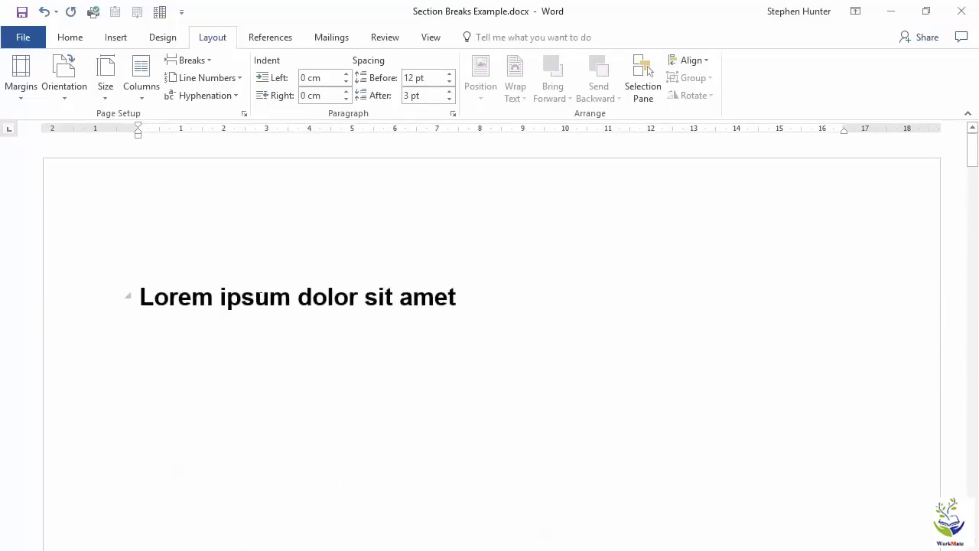
{"action": "left_click", "coordinate": [248, 290]}
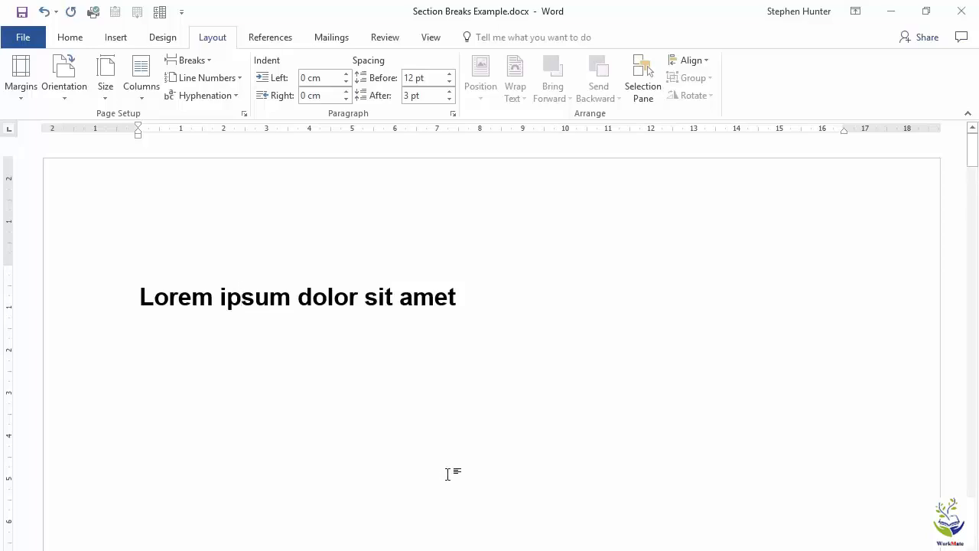
{"action": "scroll", "coordinate": [342, 373], "scroll_direction": "down", "scroll_amount": 15}
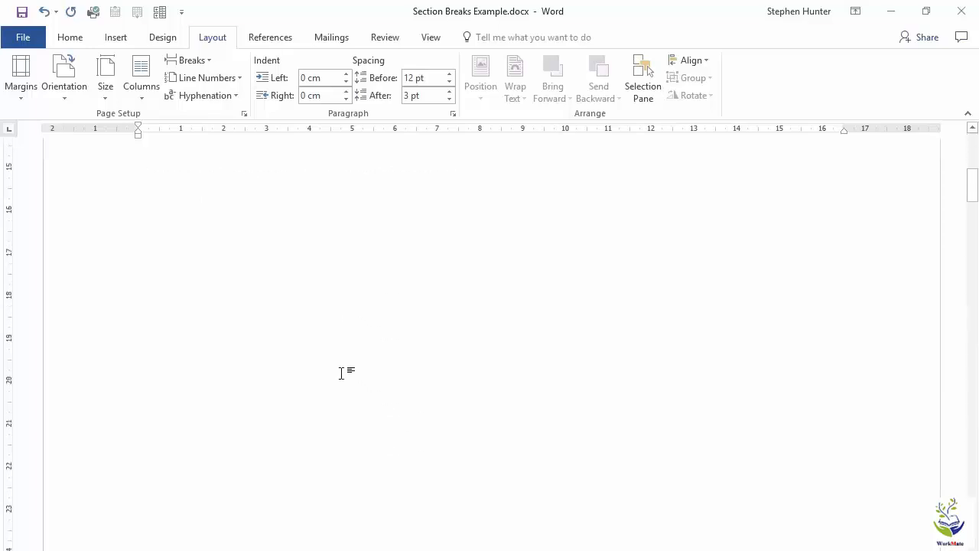
{"action": "scroll", "coordinate": [342, 373], "scroll_direction": "down", "scroll_amount": 3}
{"action": "scroll", "coordinate": [343, 372], "scroll_direction": "up", "scroll_amount": 4}
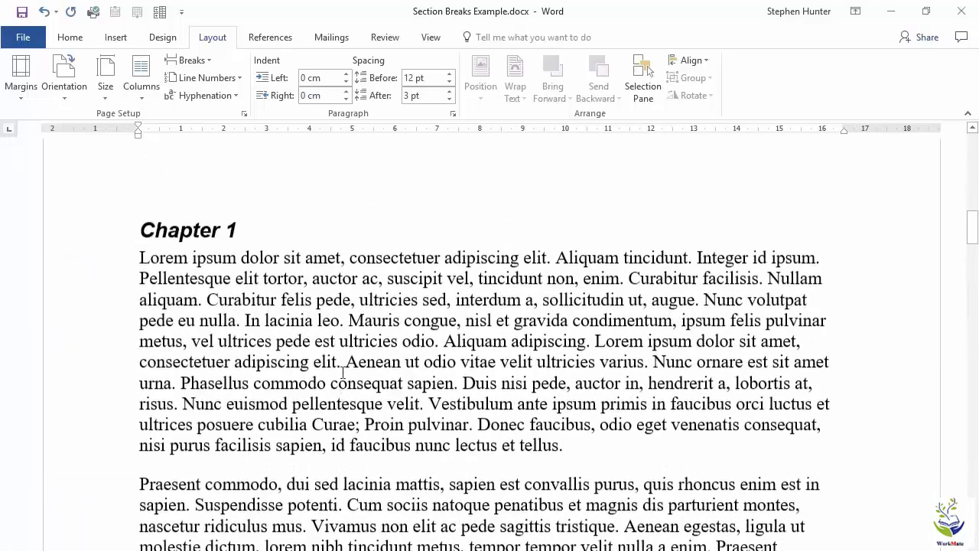
{"action": "left_click", "coordinate": [295, 306]}
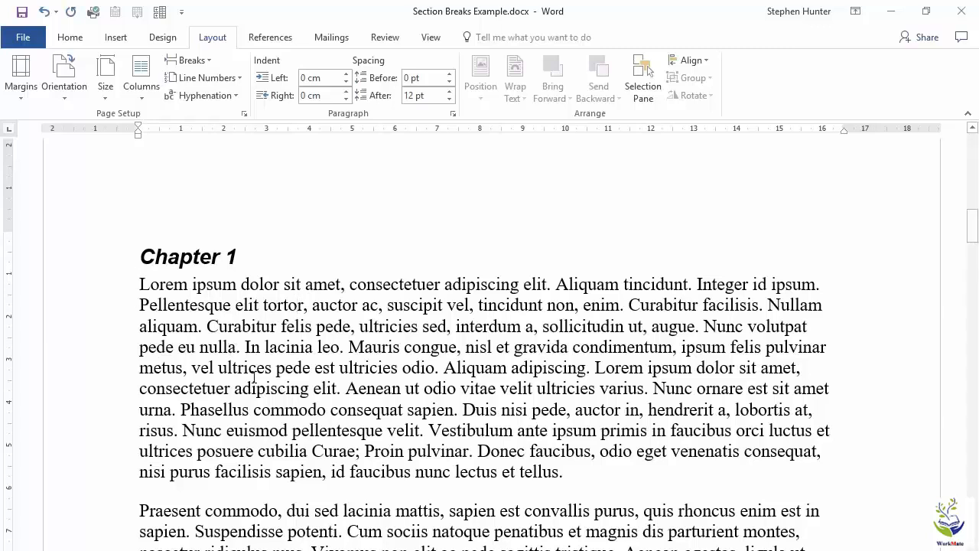
{"action": "scroll", "coordinate": [253, 373], "scroll_direction": "down", "scroll_amount": 10}
{"action": "scroll", "coordinate": [251, 370], "scroll_direction": "up", "scroll_amount": 5}
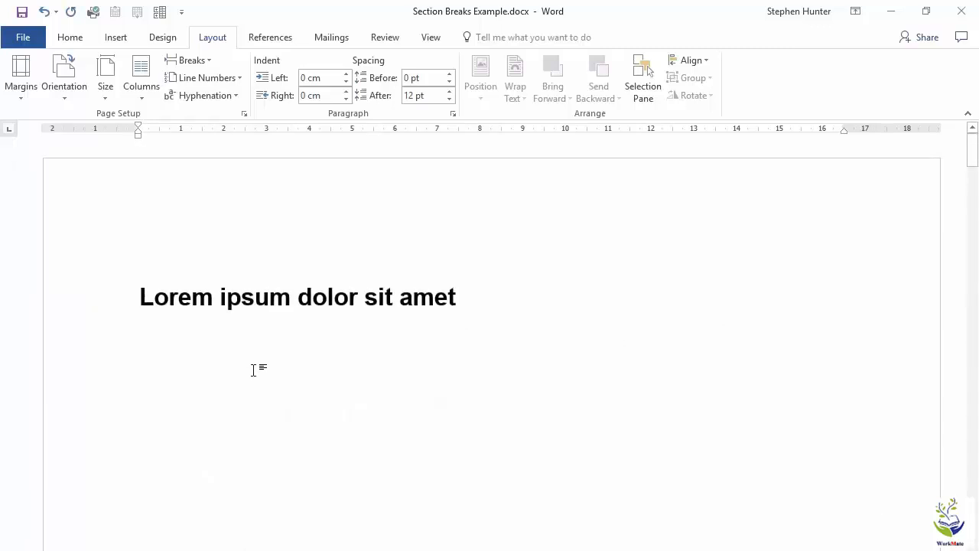
Set the vertical alignment of the title page to Center, applied to this section only
{"action": "left_click", "coordinate": [319, 306]}
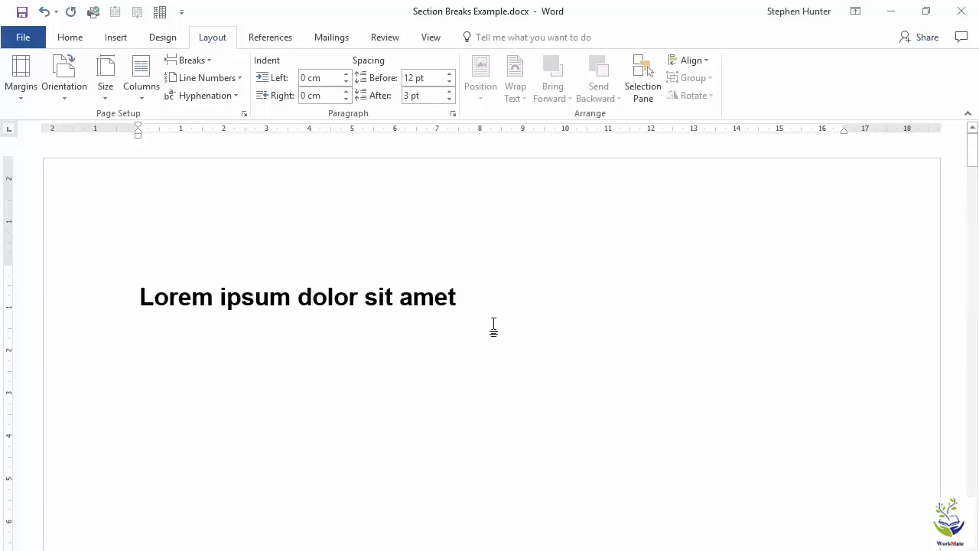
{"action": "scroll", "coordinate": [493, 326], "scroll_direction": "down", "scroll_amount": 1, "text": "ctrl"}
{"action": "scroll", "coordinate": [494, 326], "scroll_direction": "down", "scroll_amount": 3, "text": "ctrl"}
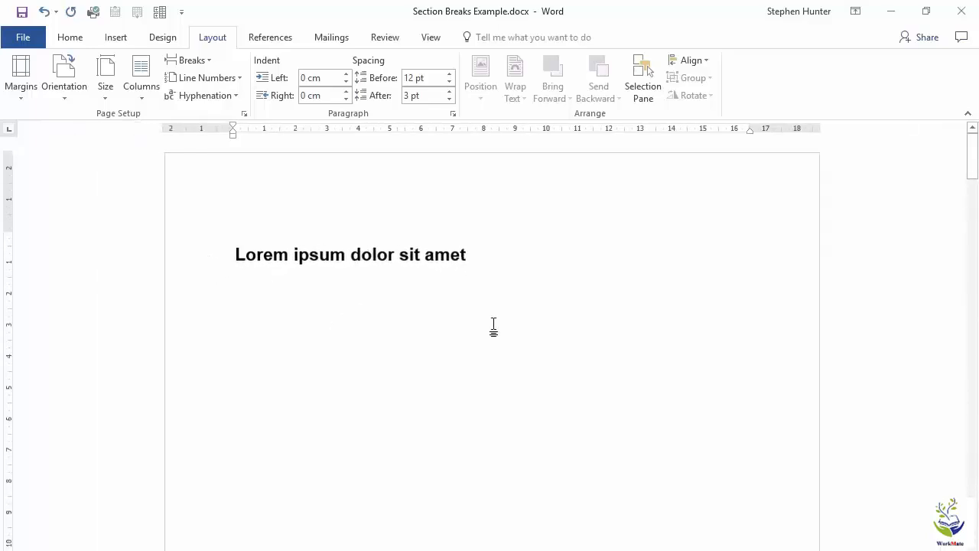
{"action": "scroll", "coordinate": [493, 327], "scroll_direction": "down", "scroll_amount": 2, "text": "ctrl"}
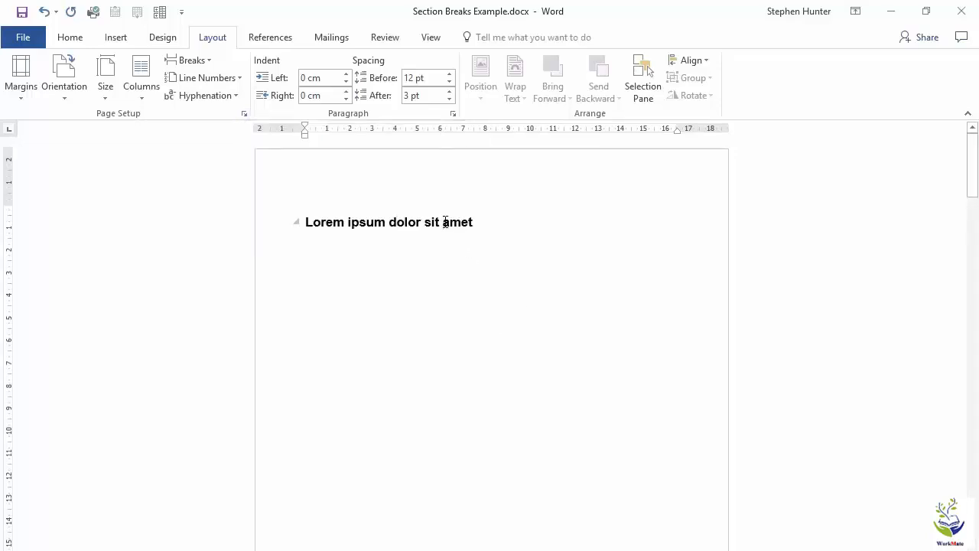
{"action": "left_click", "coordinate": [244, 115]}
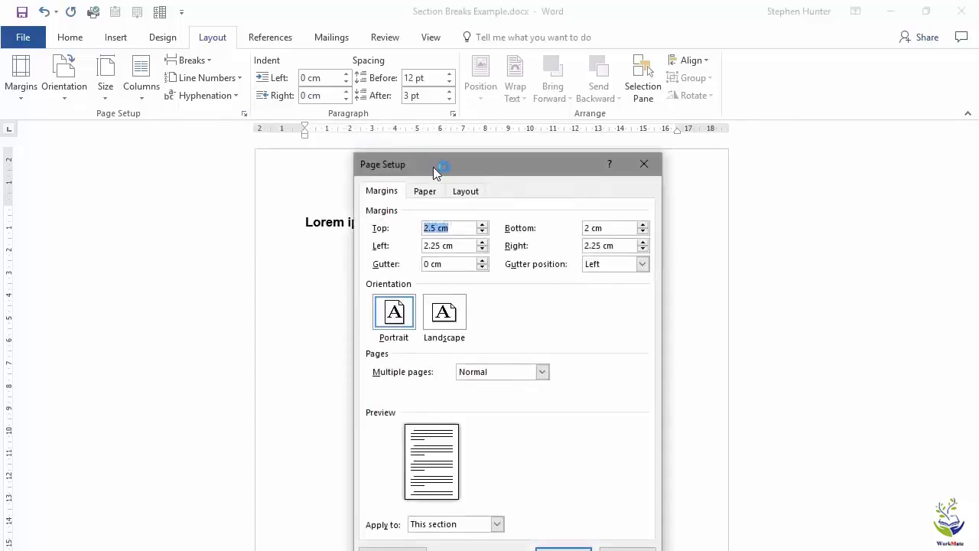
{"action": "left_click_drag", "start_coordinate": [433, 167], "coordinate": [624, 278]}
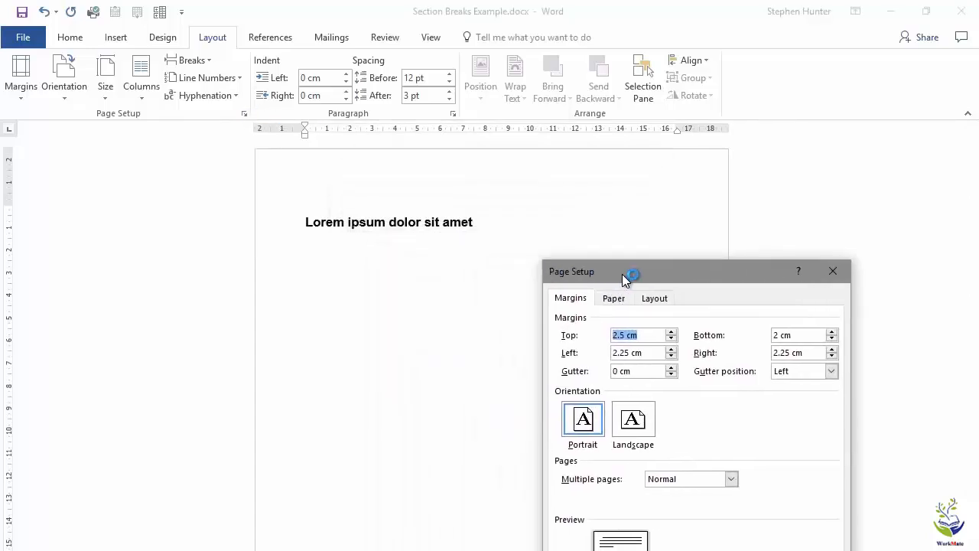
{"action": "left_click", "coordinate": [660, 300]}
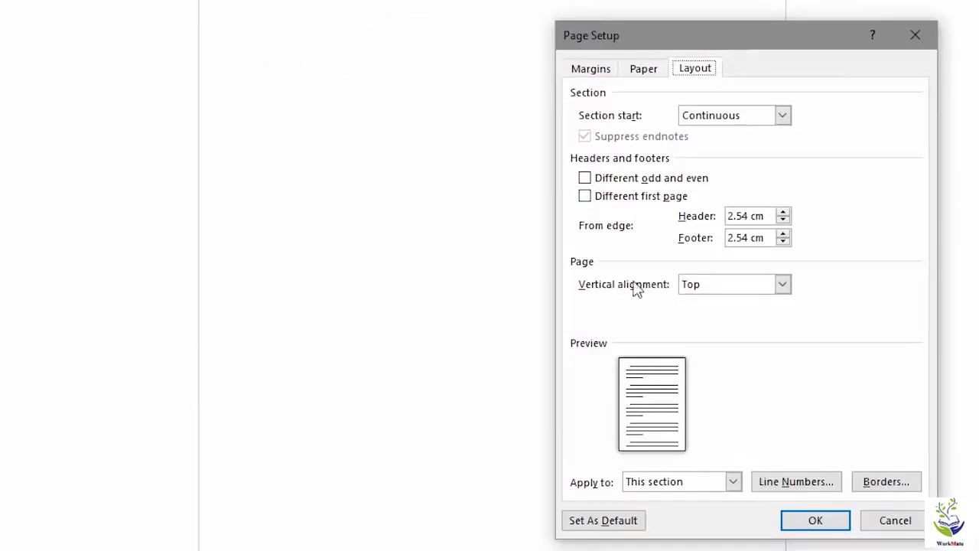
{"action": "left_click", "coordinate": [783, 286]}
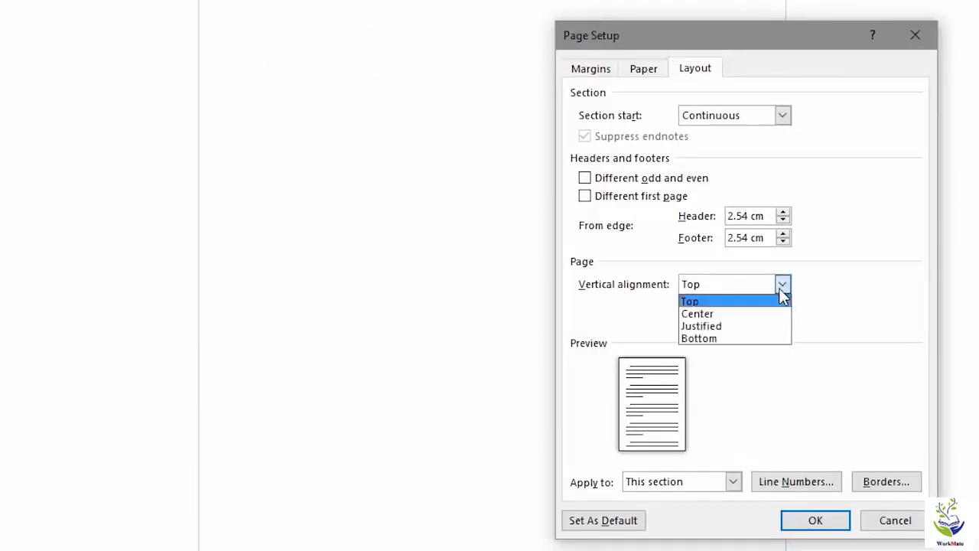
{"action": "left_click", "coordinate": [771, 314]}
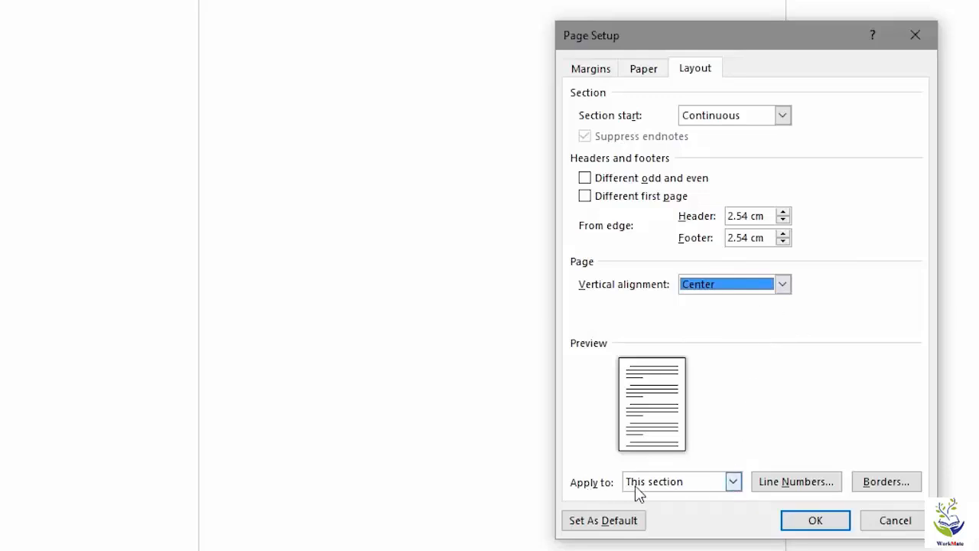
{"action": "left_click", "coordinate": [734, 482]}
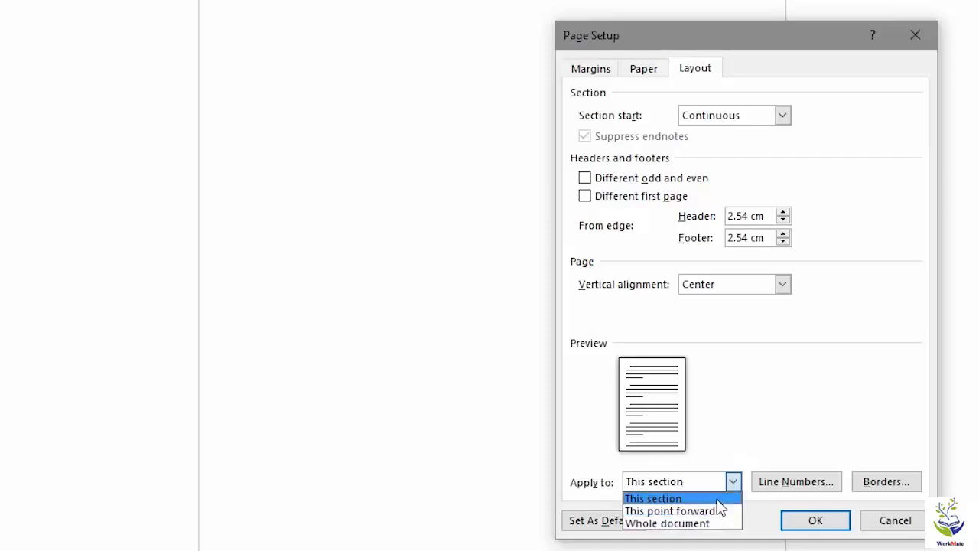
{"action": "left_click", "coordinate": [718, 500]}
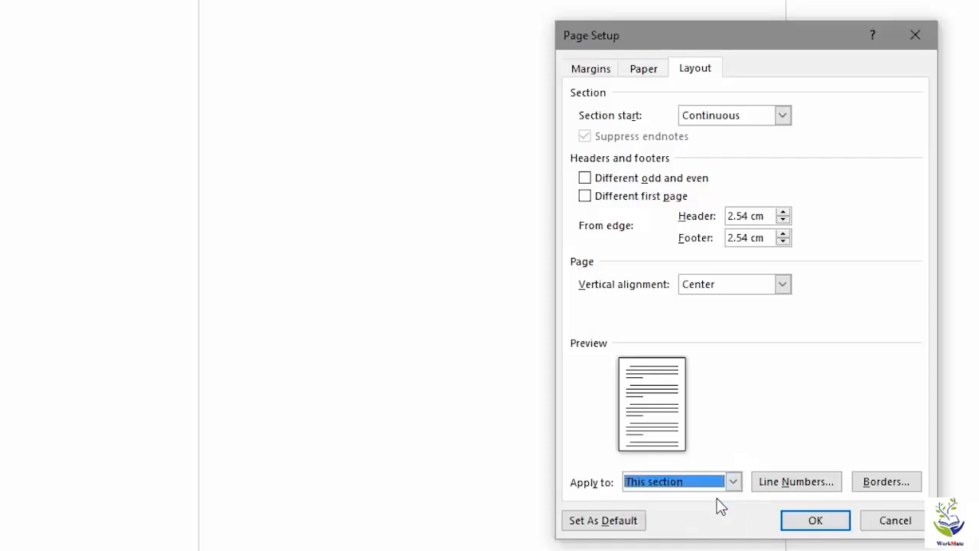
{"action": "left_click", "coordinate": [826, 524]}
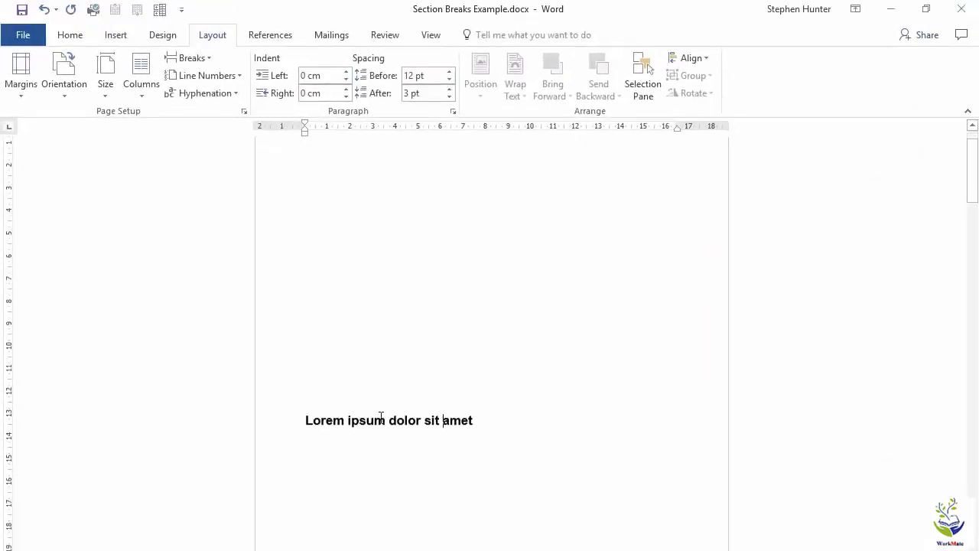
Compare the vertical position of the text on the title page and on the Chapter 1 page
{"action": "scroll", "coordinate": [380, 417], "scroll_direction": "down", "scroll_amount": 8}
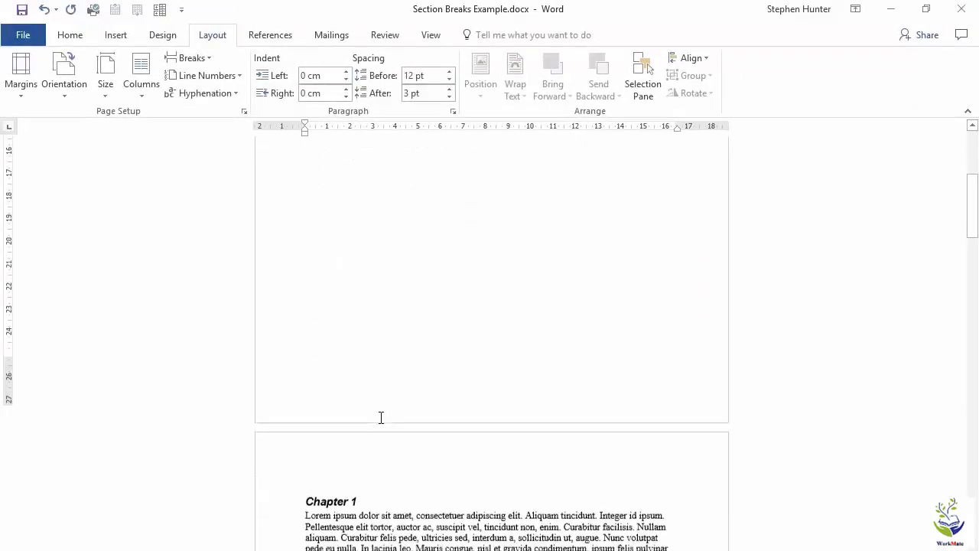
{"action": "scroll", "coordinate": [380, 417], "scroll_direction": "down", "scroll_amount": 6}
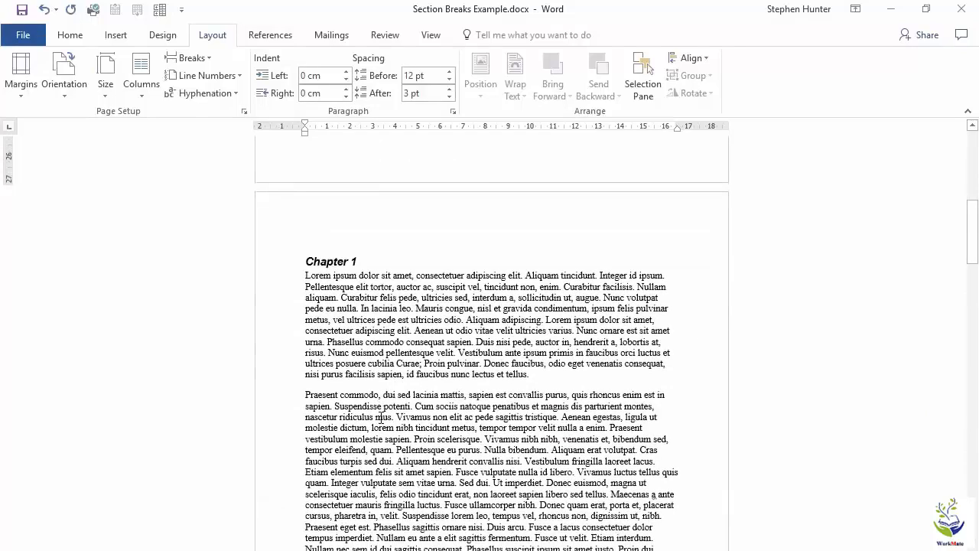
{"action": "scroll", "coordinate": [380, 417], "scroll_direction": "up", "scroll_amount": 12}
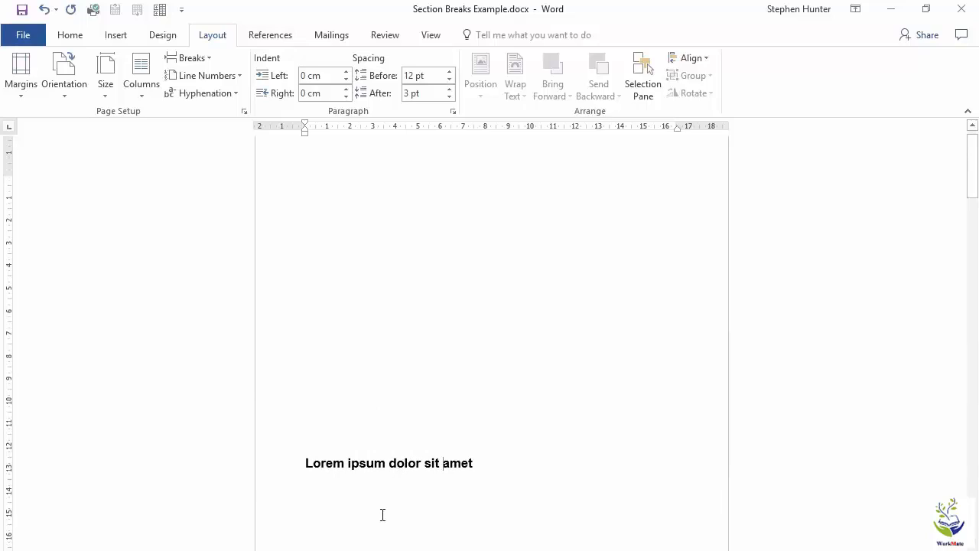
{"action": "scroll", "coordinate": [383, 514], "scroll_direction": "down", "scroll_amount": 12}
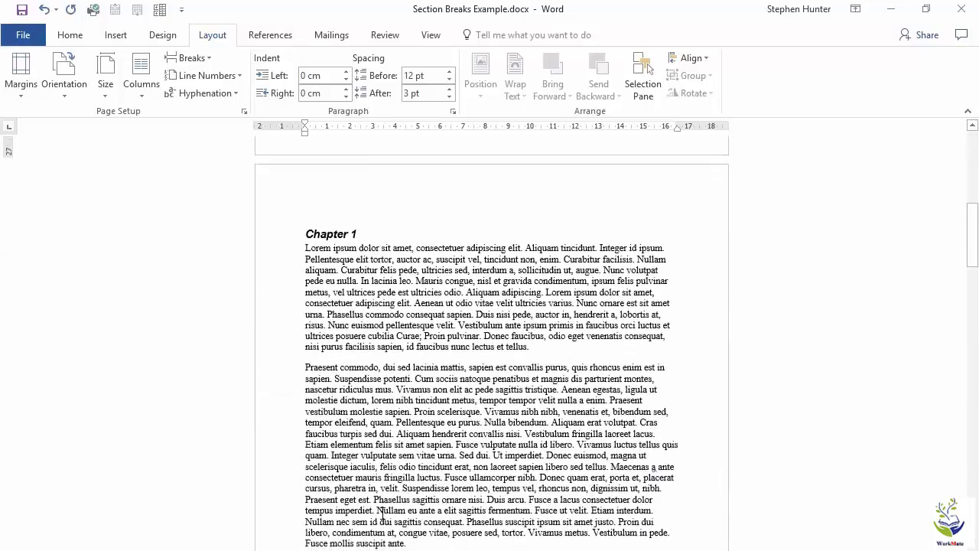
{"action": "scroll", "coordinate": [382, 514], "scroll_direction": "down", "scroll_amount": 3}
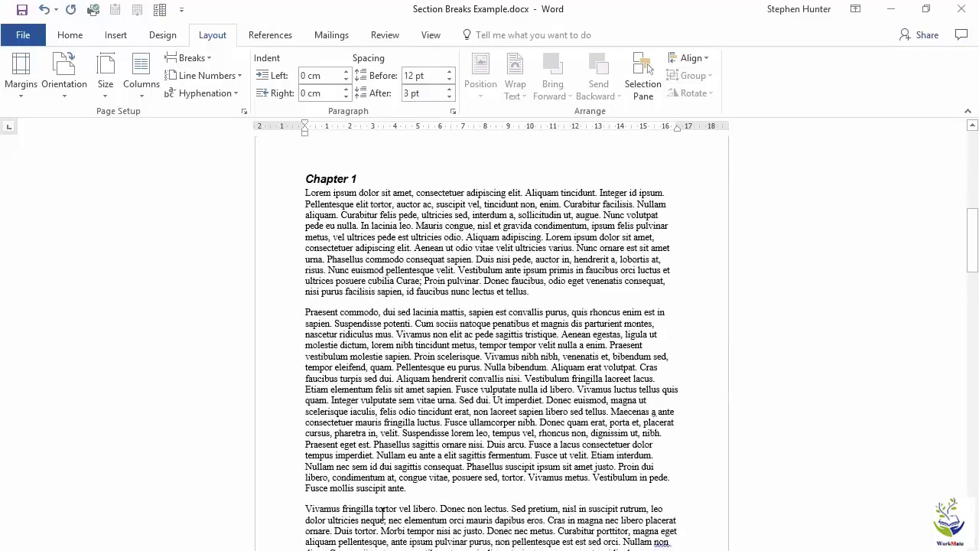
Insert an Odd Page section break directly before the Chapter 2 heading
{"action": "scroll", "coordinate": [383, 514], "scroll_direction": "down", "scroll_amount": 20}
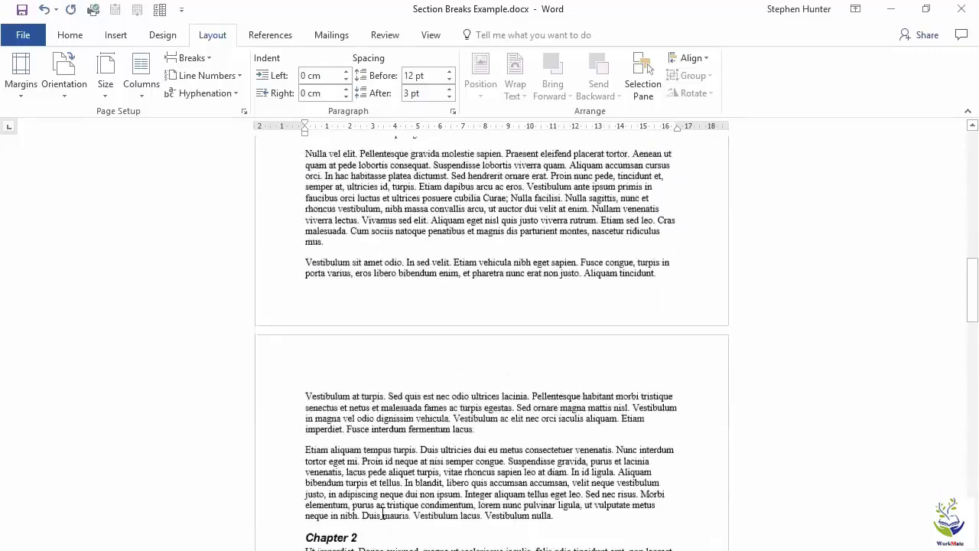
{"action": "scroll", "coordinate": [382, 511], "scroll_direction": "down", "scroll_amount": 1}
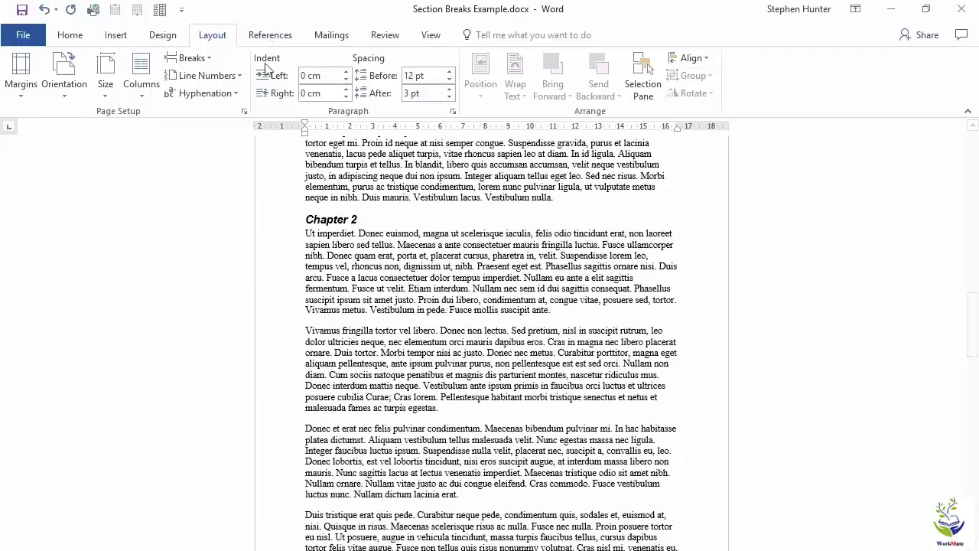
{"action": "left_click", "coordinate": [307, 219]}
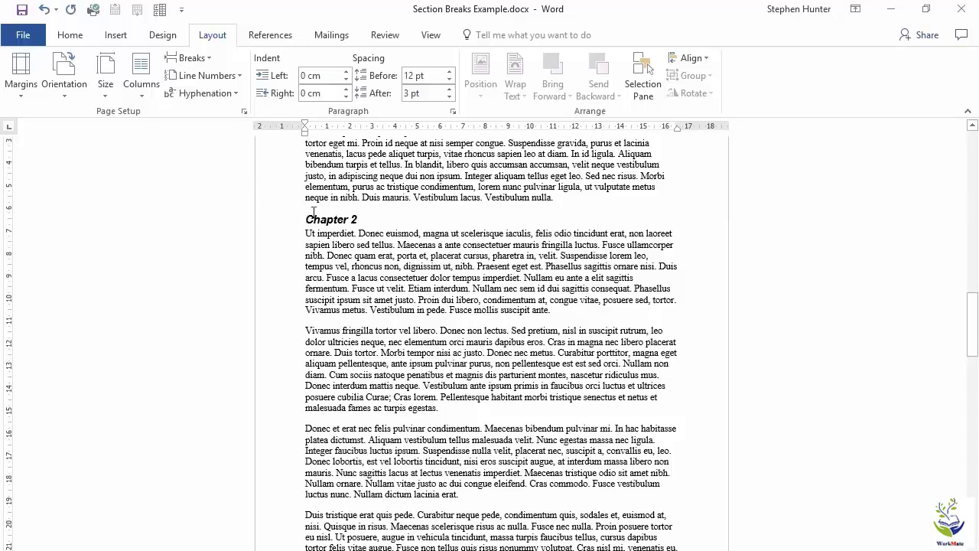
{"action": "left_click", "coordinate": [207, 59]}
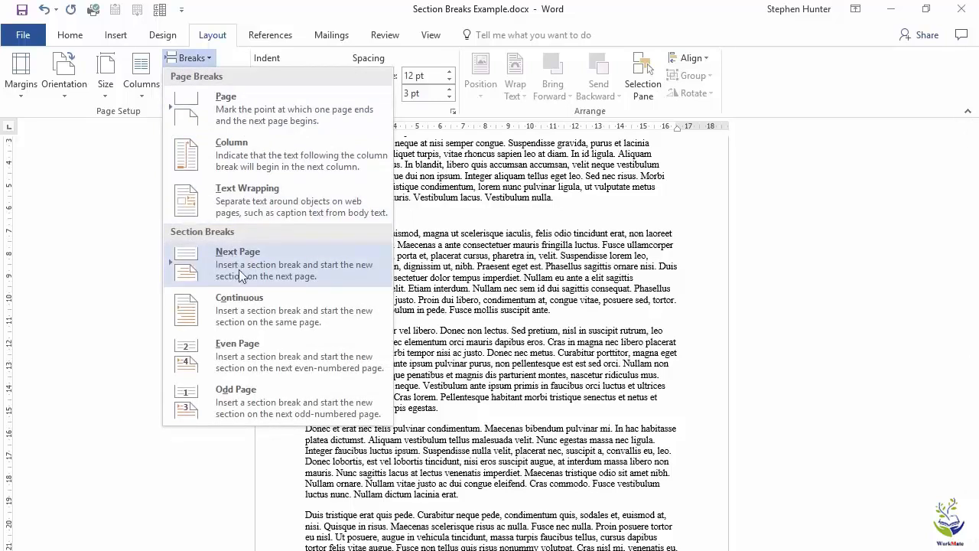
{"action": "left_click", "coordinate": [248, 390]}
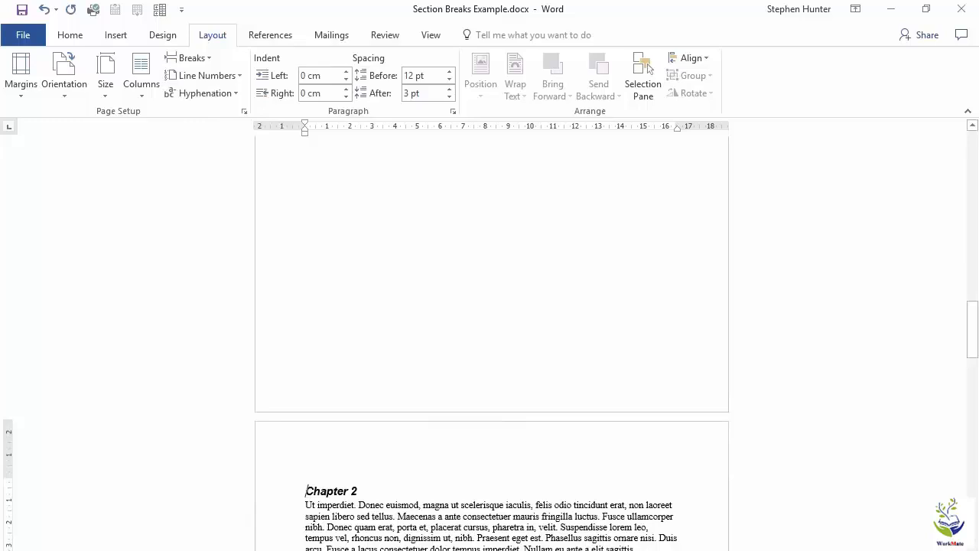
Examine the pages between the end of Chapter 1 and the Chapter 2 heading around the Odd Page section break
{"action": "scroll", "coordinate": [442, 520], "scroll_direction": "up", "scroll_amount": 10}
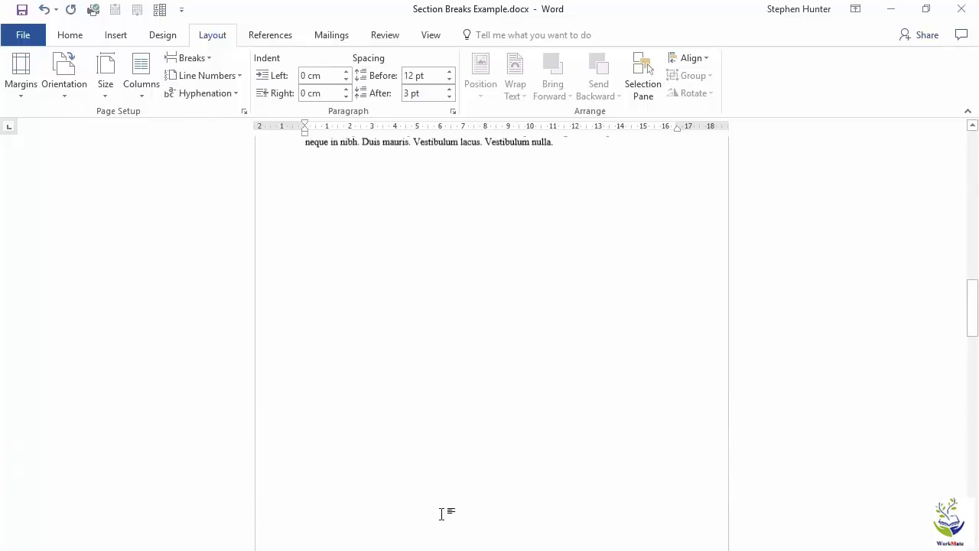
{"action": "scroll", "coordinate": [441, 503], "scroll_direction": "up", "scroll_amount": 2}
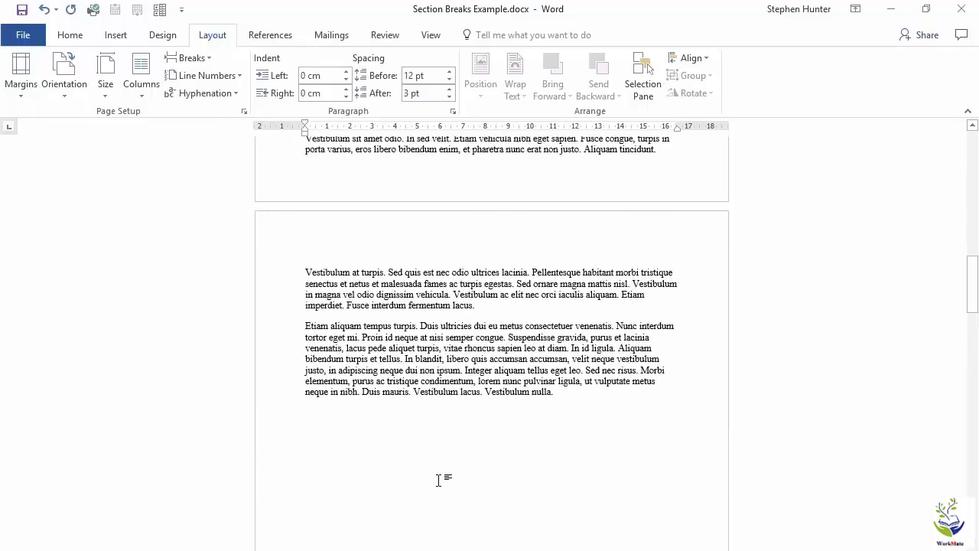
{"action": "left_click", "coordinate": [423, 337]}
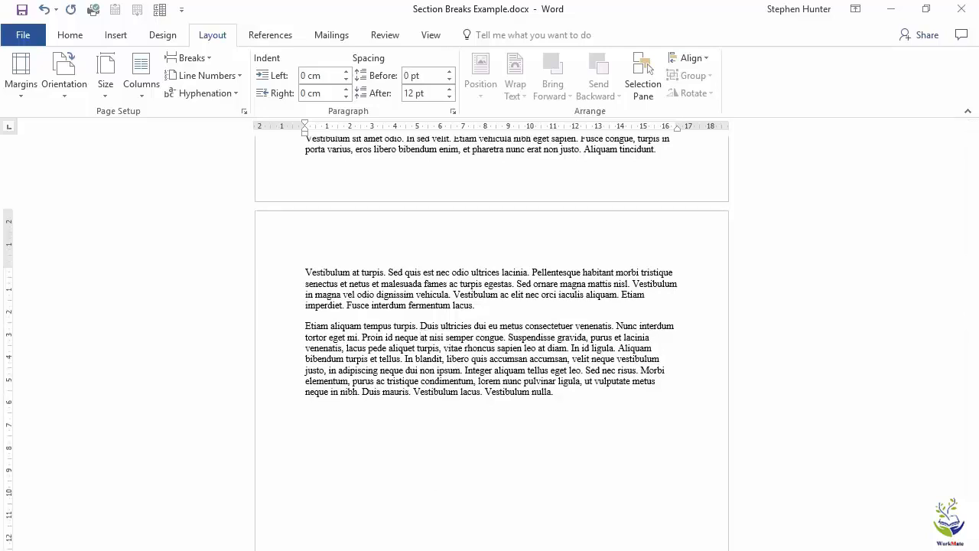
{"action": "scroll", "coordinate": [450, 470], "scroll_direction": "down", "scroll_amount": 9}
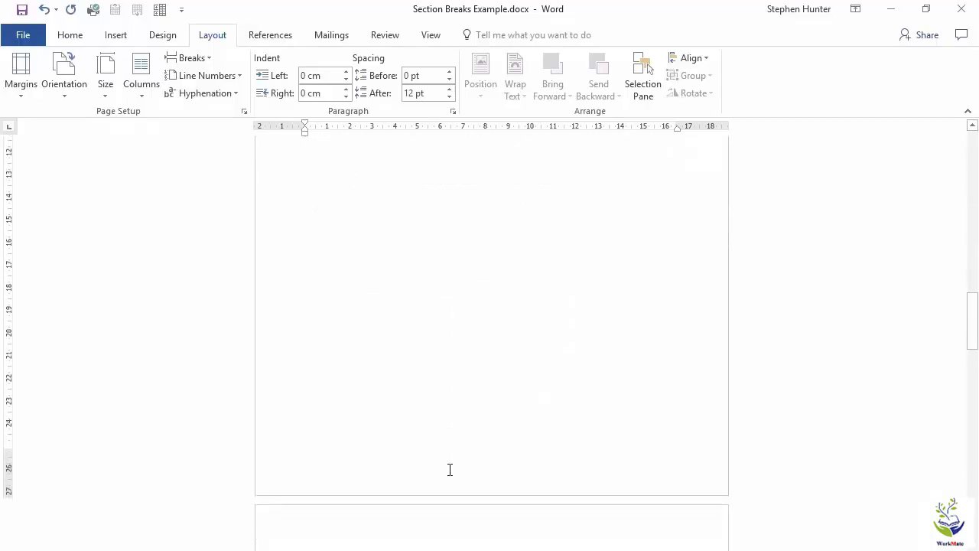
{"action": "scroll", "coordinate": [449, 469], "scroll_direction": "down", "scroll_amount": 6}
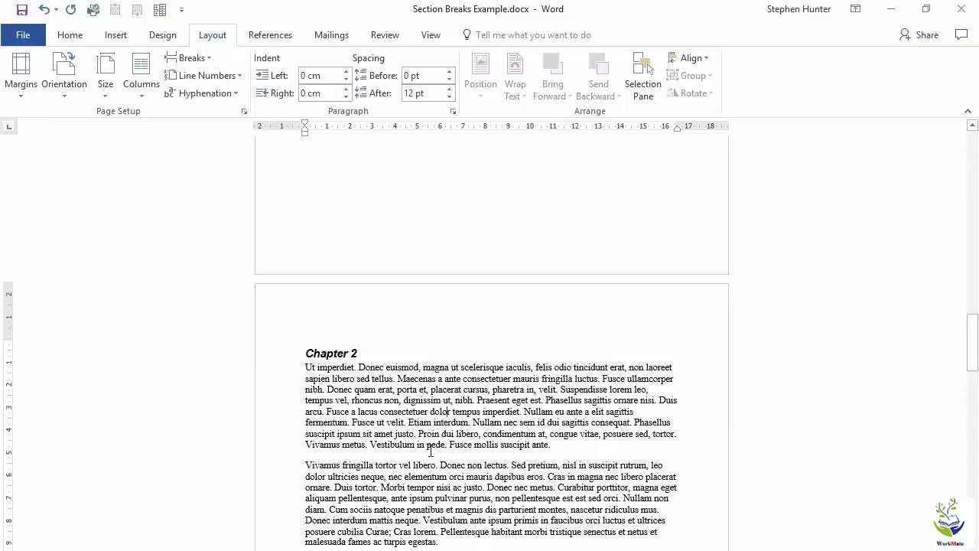
{"action": "scroll", "coordinate": [383, 463], "scroll_direction": "up", "scroll_amount": 4}
Set the Chapter 1 section to two columns
{"action": "scroll", "coordinate": [383, 463], "scroll_direction": "up", "scroll_amount": 10}
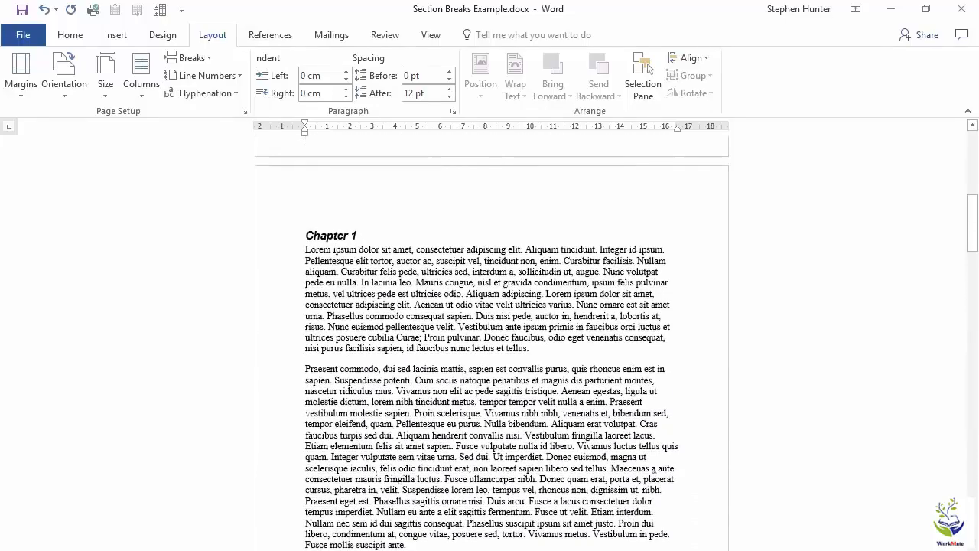
{"action": "scroll", "coordinate": [384, 454], "scroll_direction": "down", "scroll_amount": 2}
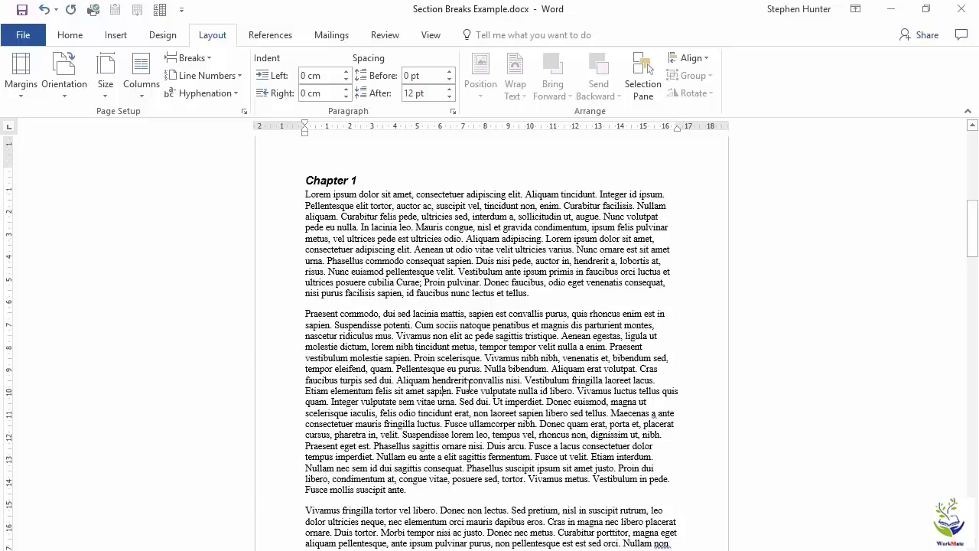
{"action": "left_click", "coordinate": [469, 384]}
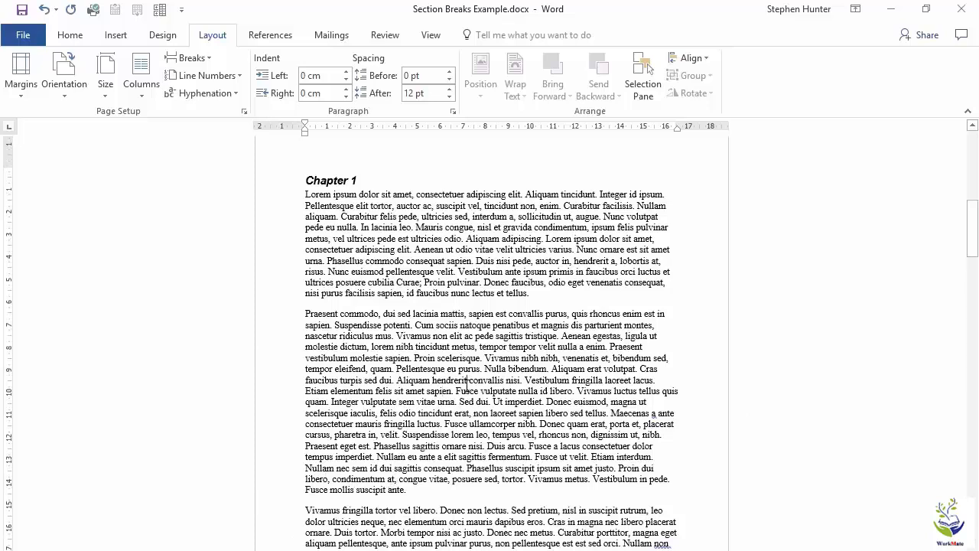
{"action": "left_click", "coordinate": [147, 95]}
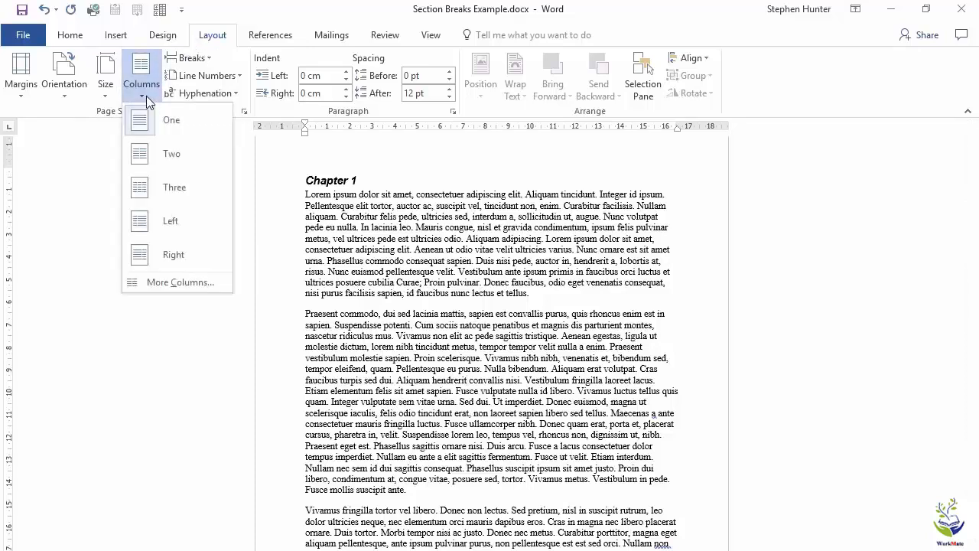
{"action": "left_click", "coordinate": [151, 155]}
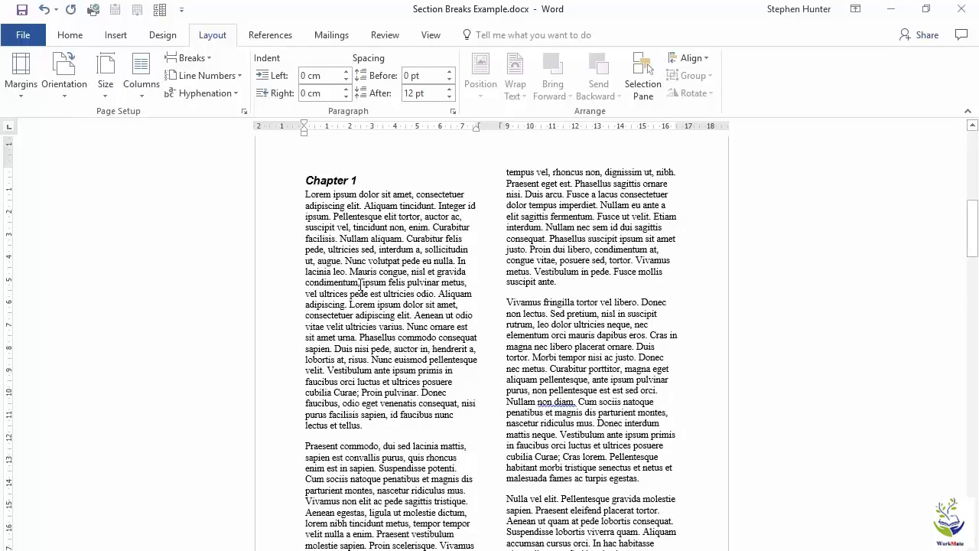
Compare the column layout of Chapter 1 with that of Chapter 2, and undo the two-column layout
{"action": "scroll", "coordinate": [360, 283], "scroll_direction": "down", "scroll_amount": 15}
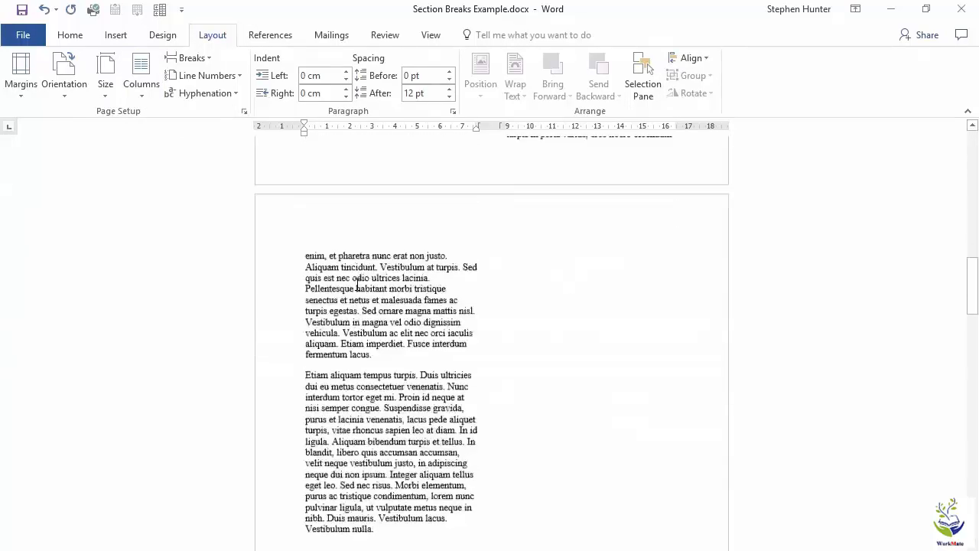
{"action": "scroll", "coordinate": [357, 284], "scroll_direction": "down", "scroll_amount": 15}
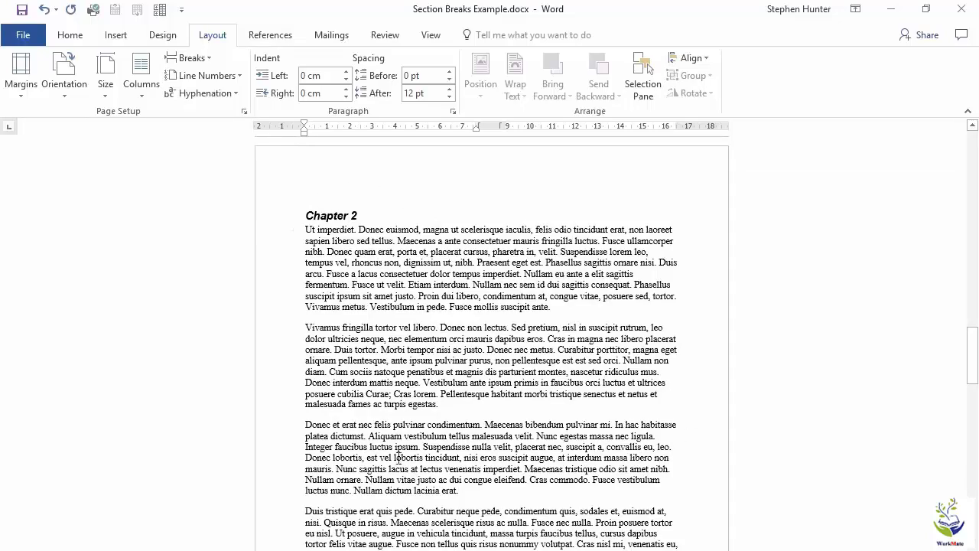
{"action": "scroll", "coordinate": [399, 458], "scroll_direction": "up", "scroll_amount": 15}
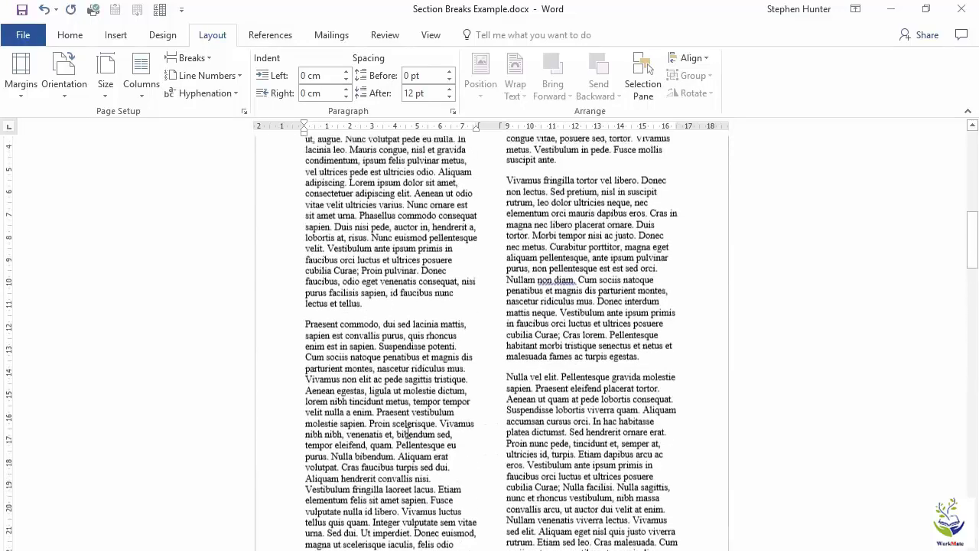
{"action": "scroll", "coordinate": [407, 433], "scroll_direction": "up", "scroll_amount": 5}
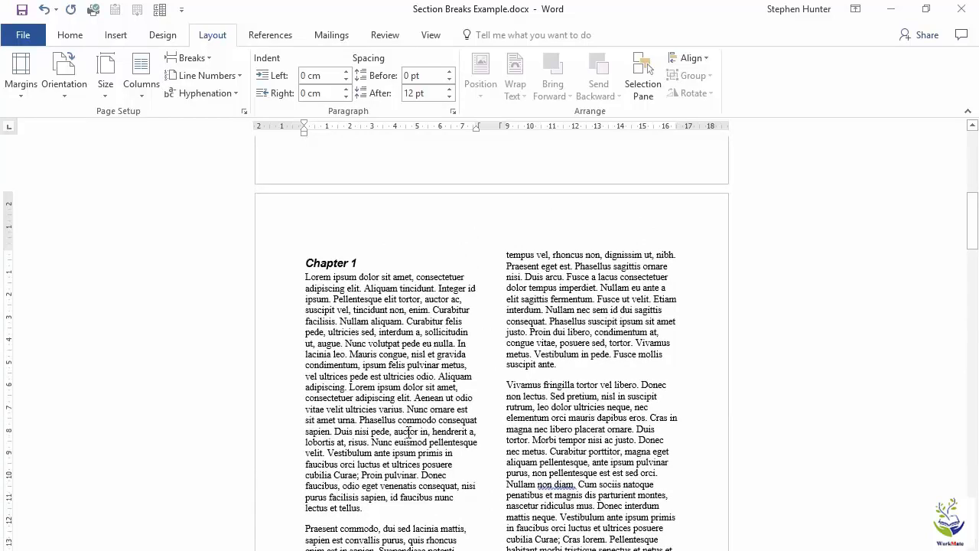
{"action": "left_click", "coordinate": [44, 9]}
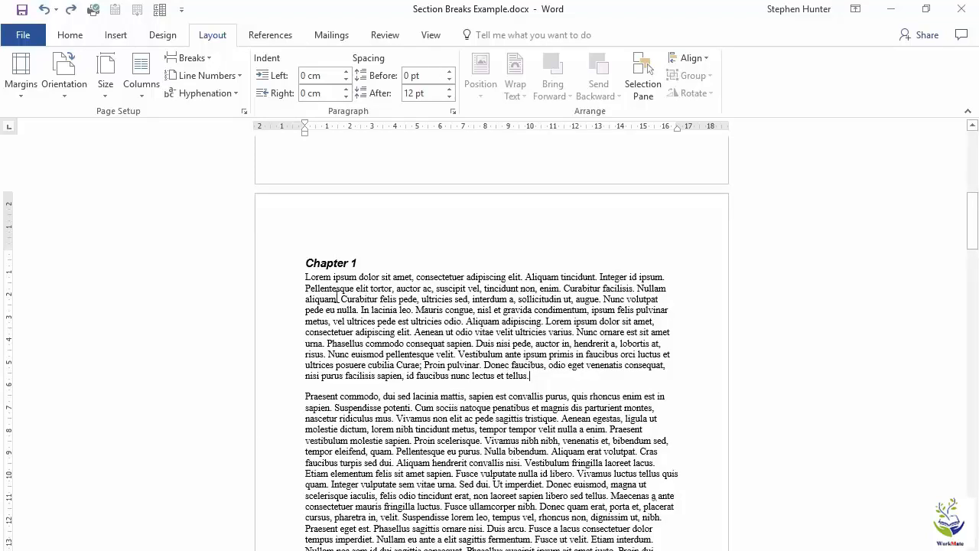
Insert a Continuous section break at the end of Chapter 1's first paragraph and delete the resulting empty line
{"action": "left_click", "coordinate": [531, 376]}
{"action": "left_click", "coordinate": [191, 58]}
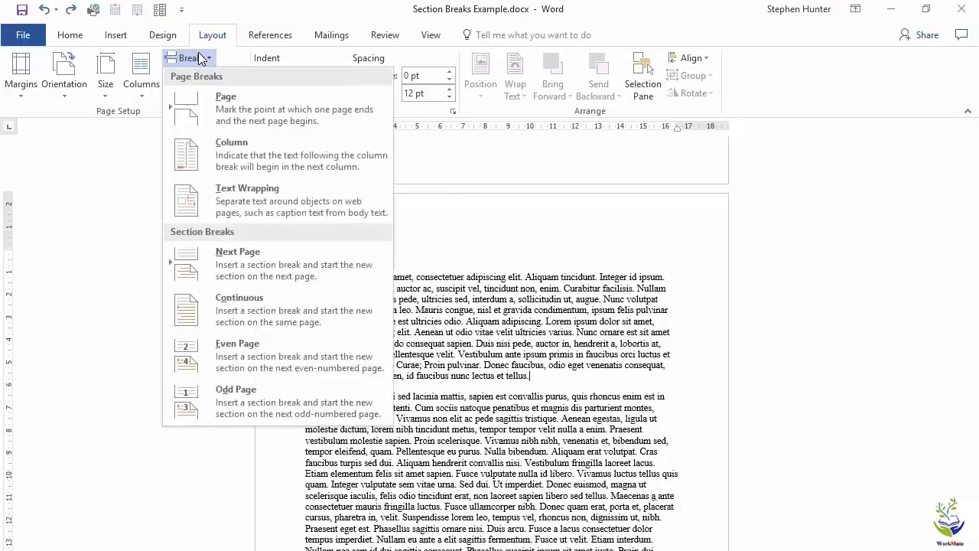
{"action": "left_click", "coordinate": [221, 312]}
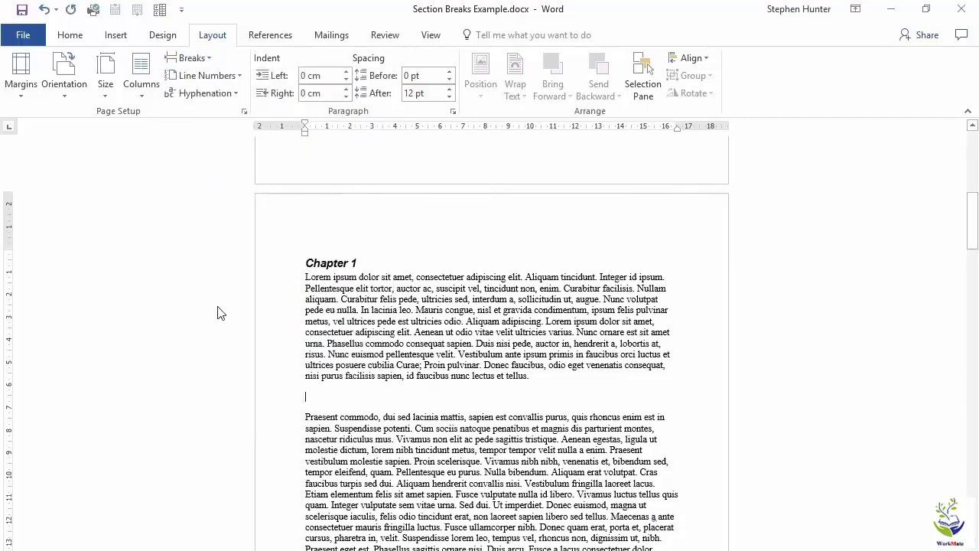
{"action": "key", "text": "BackSpace"}
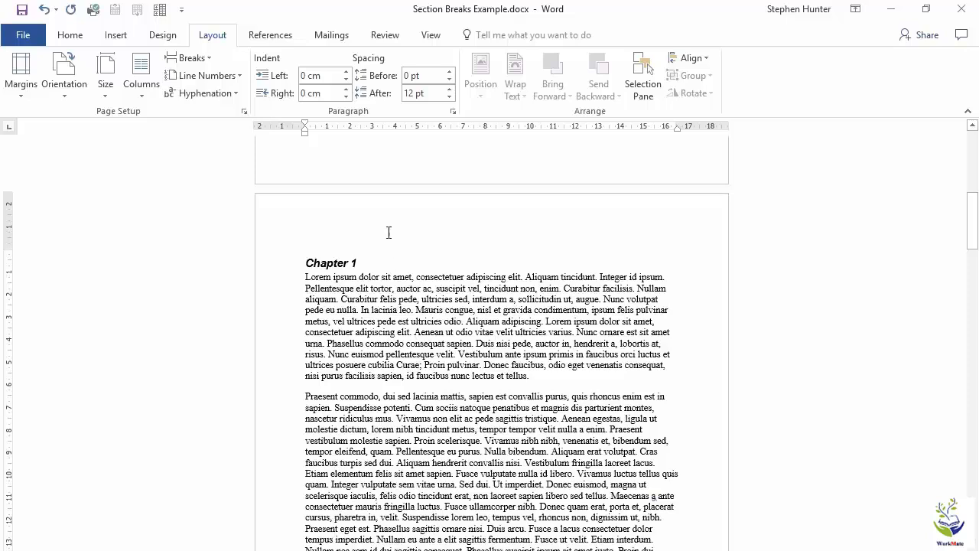
Insert a Continuous section break at the end of Chapter 1's second paragraph and show the formatting marks
{"action": "left_click", "coordinate": [208, 61]}
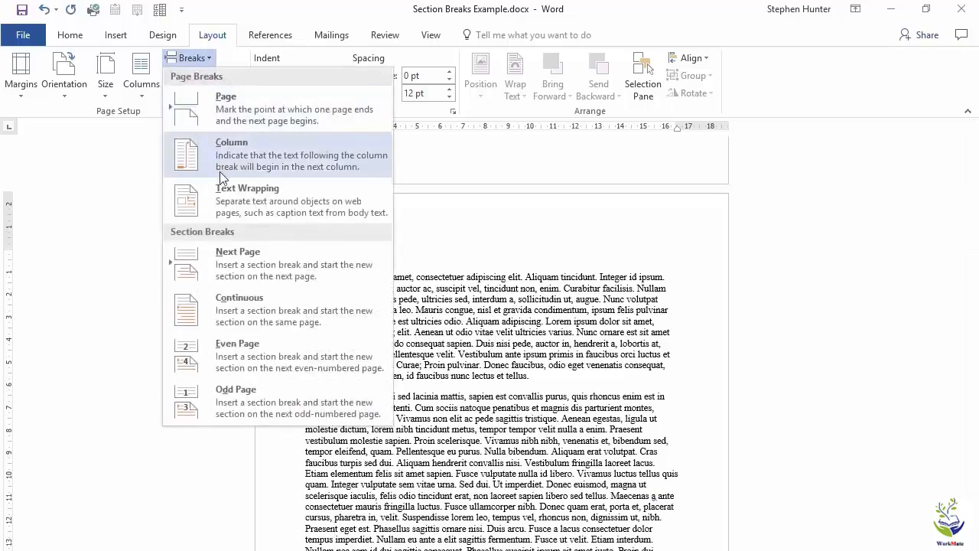
{"action": "left_click", "coordinate": [238, 316]}
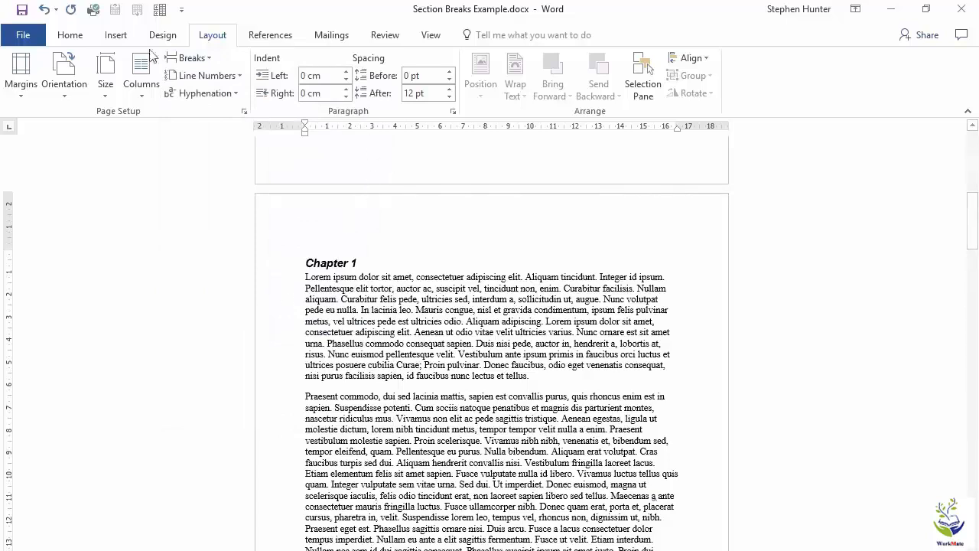
{"action": "left_click", "coordinate": [68, 43]}
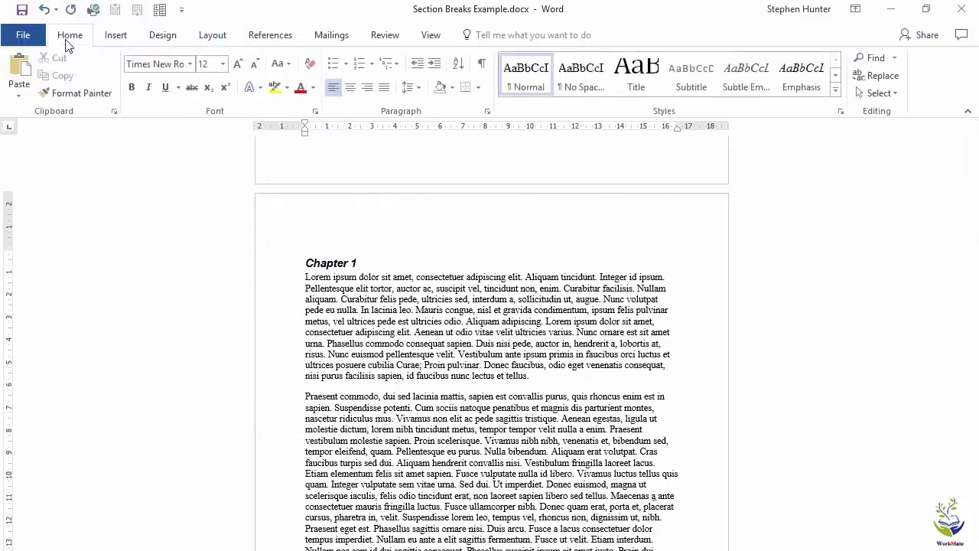
{"action": "left_click", "coordinate": [481, 66]}
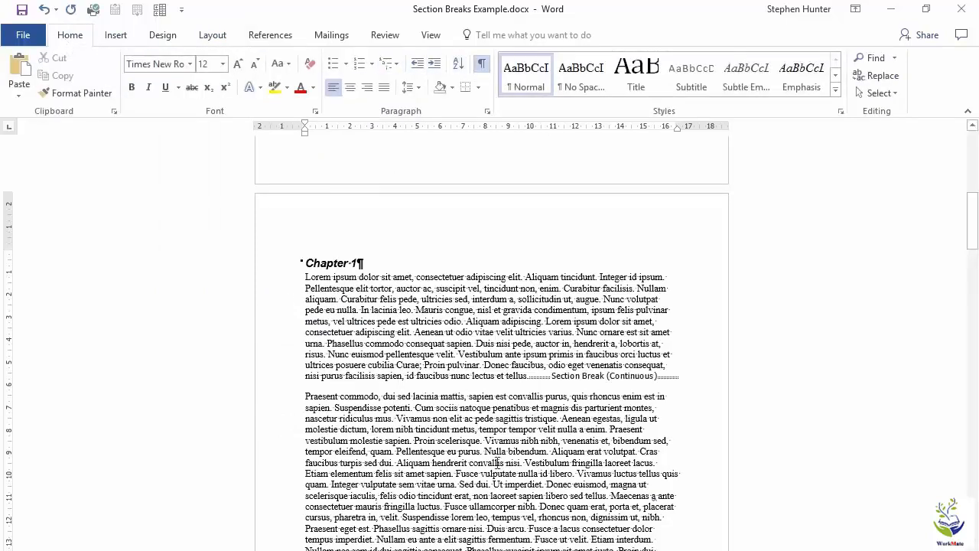
Set the section between the two Continuous breaks to two columns and add an empty paragraph directly below it
{"action": "scroll", "coordinate": [461, 362], "scroll_direction": "down", "scroll_amount": 2}
{"action": "scroll", "coordinate": [461, 362], "scroll_direction": "down", "scroll_amount": 1}
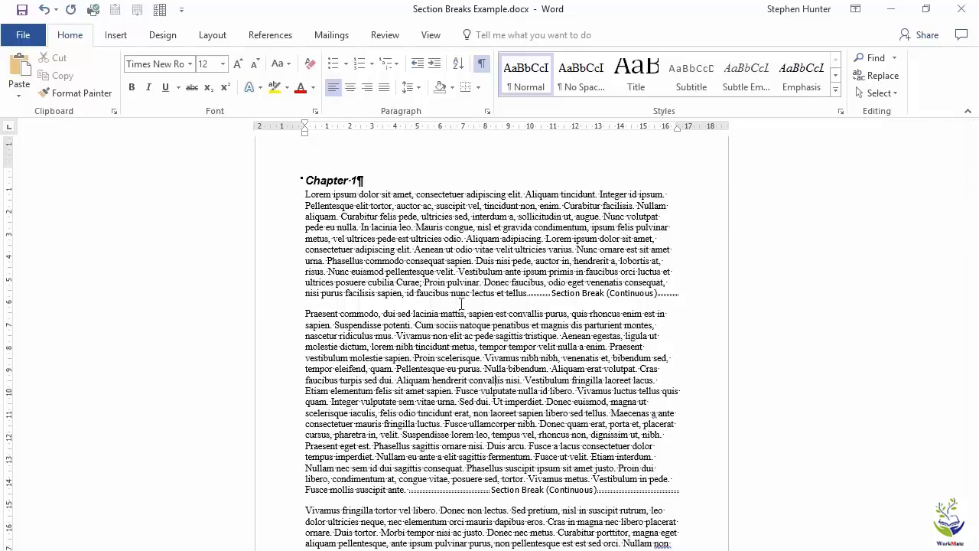
{"action": "left_click", "coordinate": [205, 36]}
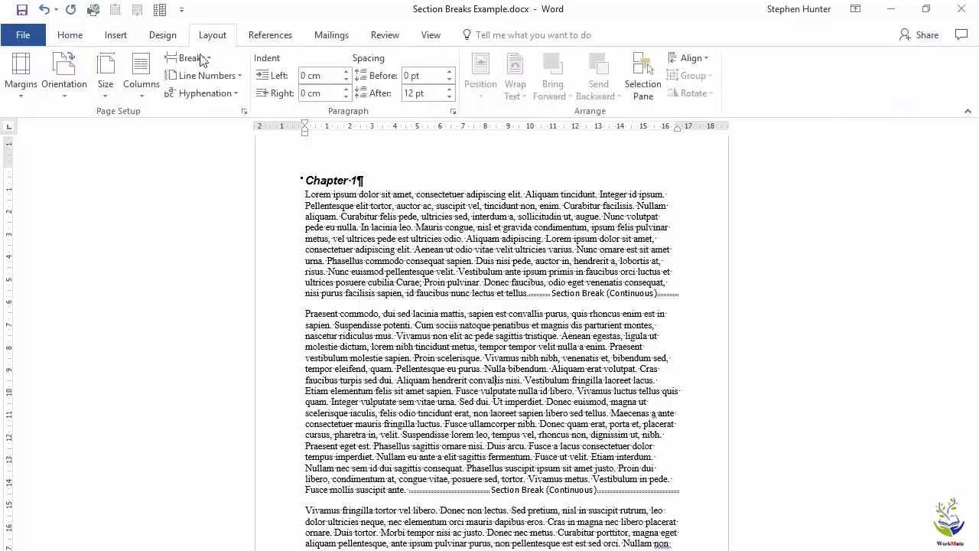
{"action": "left_click", "coordinate": [140, 99]}
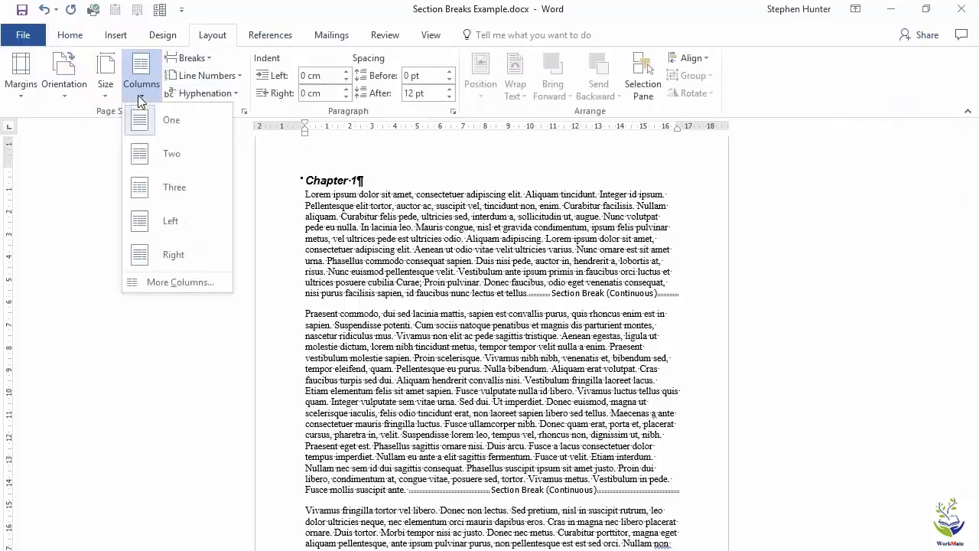
{"action": "left_click", "coordinate": [142, 155]}
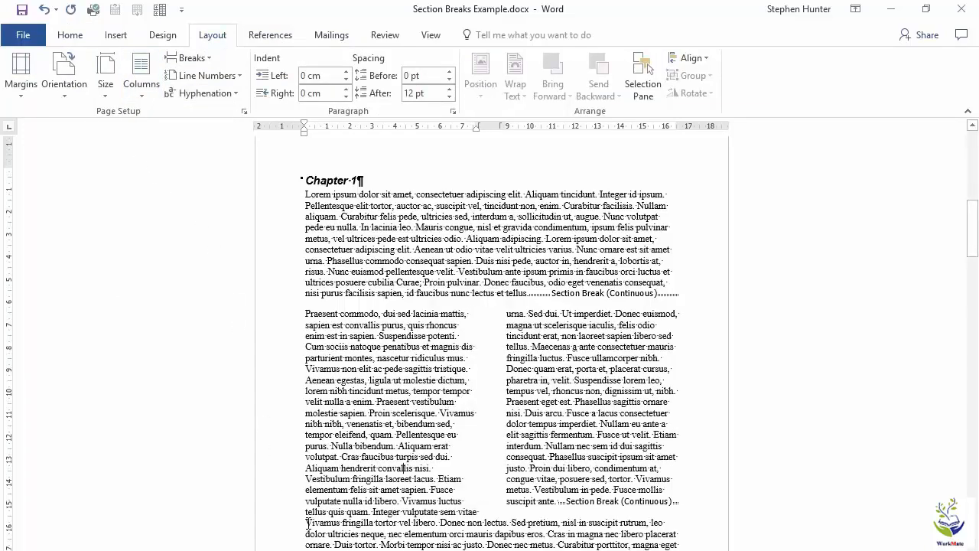
{"action": "key", "text": "Return"}
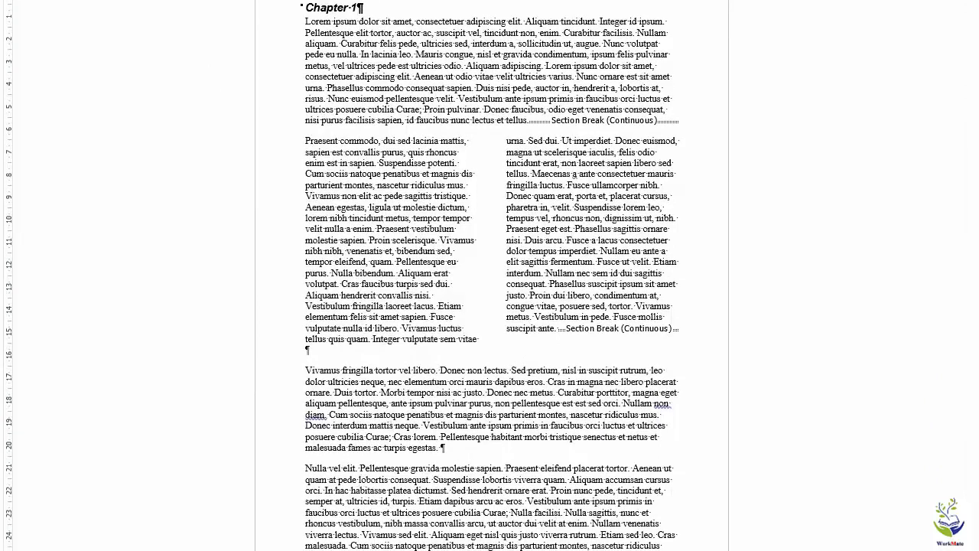
Hide the formatting marks and check the extent of the two-column text by selecting and deselecting it
{"action": "key", "text": "ctrl+shift+8"}
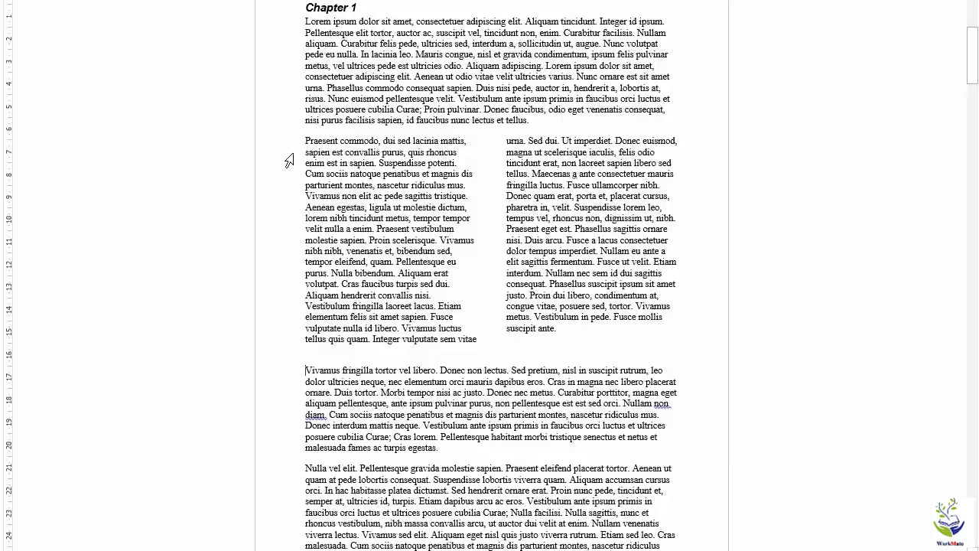
{"action": "left_click_drag", "start_coordinate": [291, 145], "coordinate": [559, 334]}
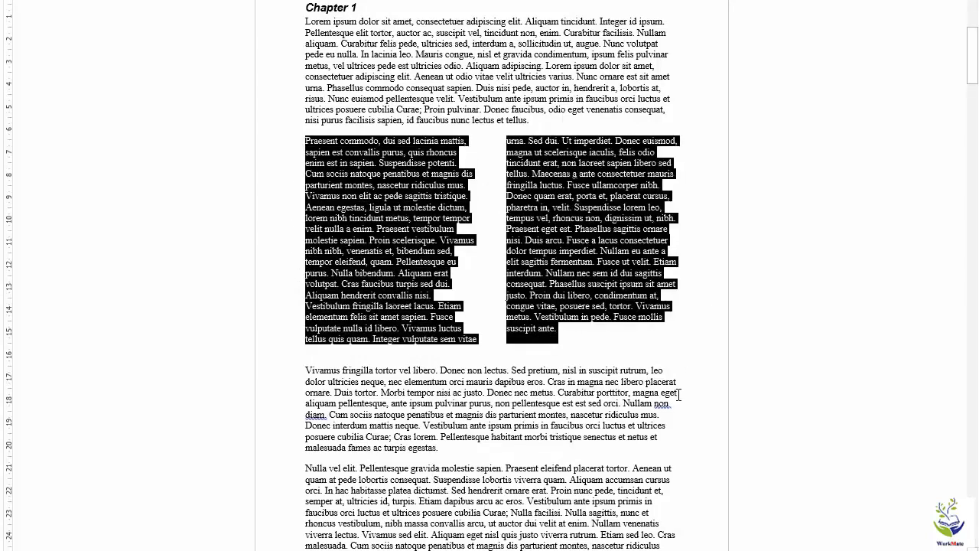
{"action": "left_click", "coordinate": [678, 392]}
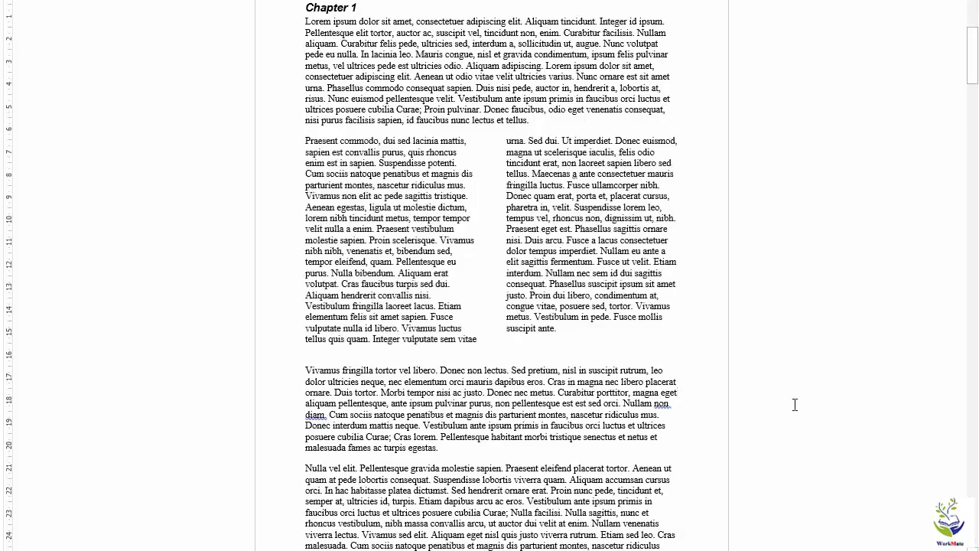